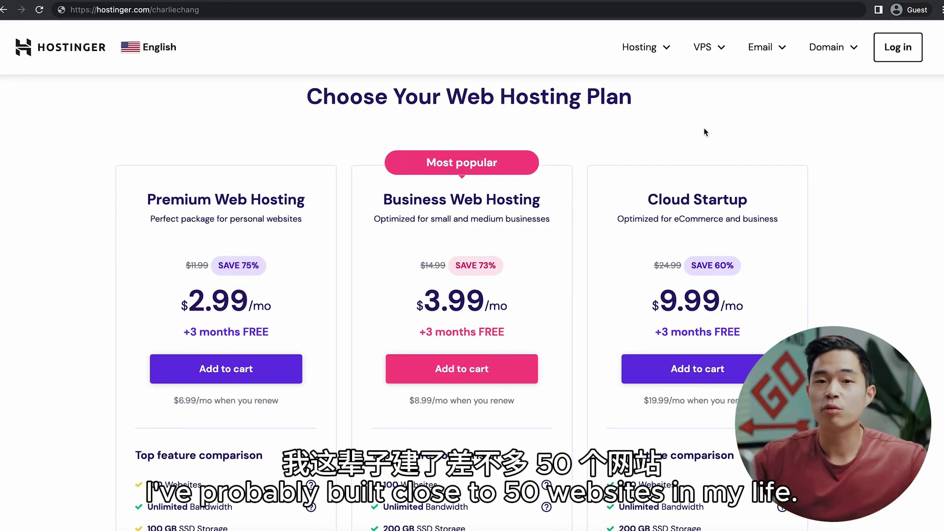
- Compare the web hosting plans and add the Premium Web Hosting plan to the cart
{"action": "scroll", "coordinate": [100, 393], "scroll_direction": "down", "scroll_amount": 2}
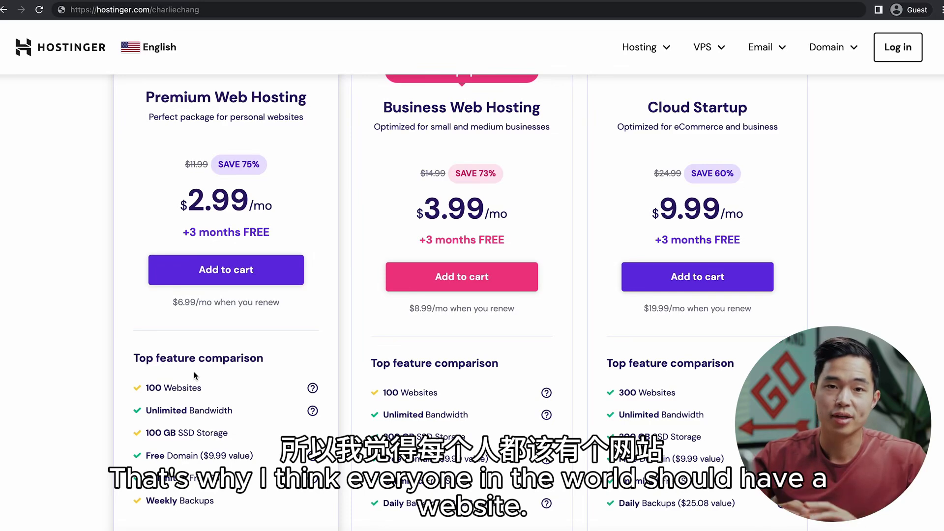
{"action": "scroll", "coordinate": [266, 263], "scroll_direction": "up", "scroll_amount": 1}
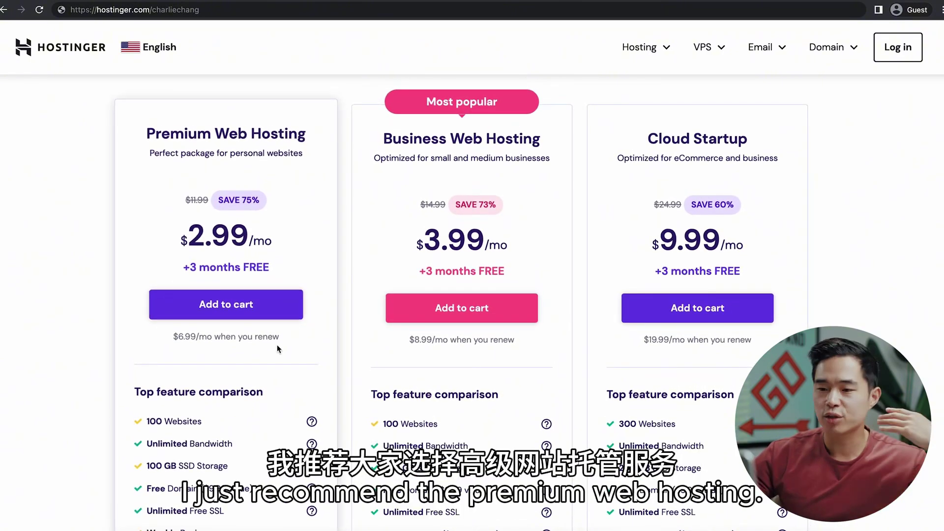
{"action": "left_click", "coordinate": [232, 304]}
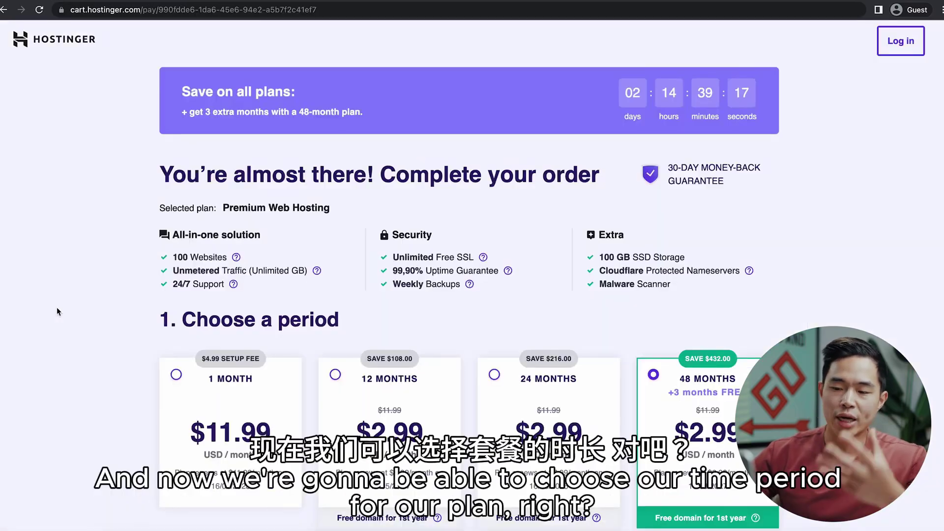
- Choose the 24-month period for the Premium Web Hosting order
{"action": "scroll", "coordinate": [57, 311], "scroll_direction": "down", "scroll_amount": 2}
{"action": "scroll", "coordinate": [57, 311], "scroll_direction": "down", "scroll_amount": 1}
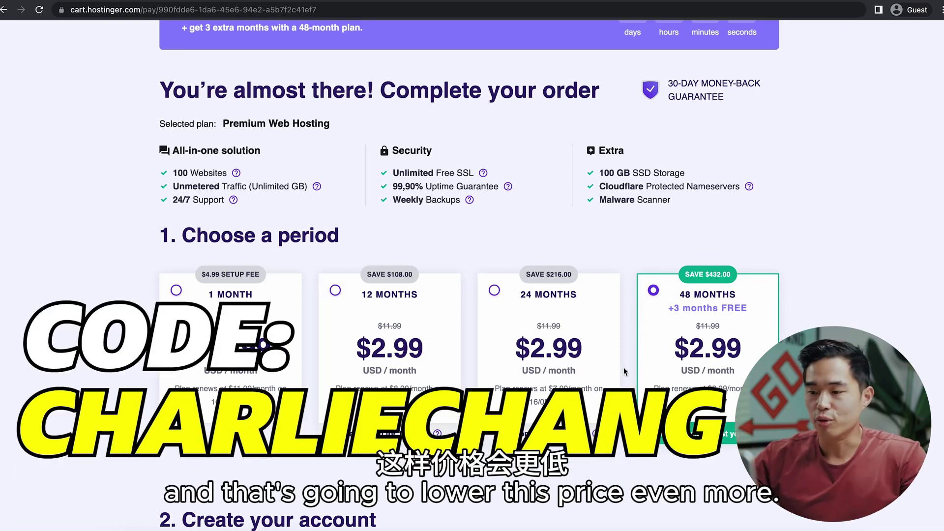
{"action": "scroll", "coordinate": [625, 371], "scroll_direction": "down", "scroll_amount": 1}
{"action": "left_click", "coordinate": [494, 269]}
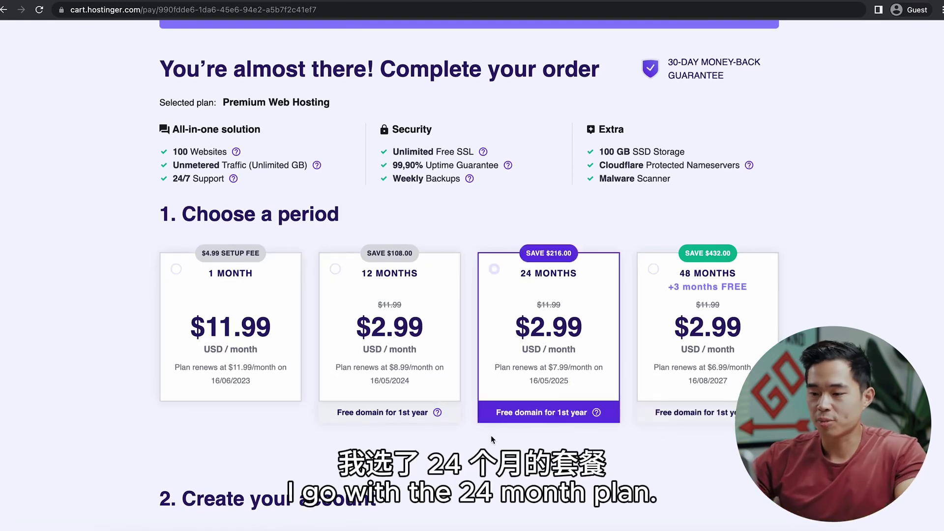
- Enter the customer's email address for the new account and go on to the payment section
{"action": "scroll", "coordinate": [491, 435], "scroll_direction": "down", "scroll_amount": 5}
{"action": "left_click", "coordinate": [254, 284]}
{"action": "type", "text": "[blurred email address]"}
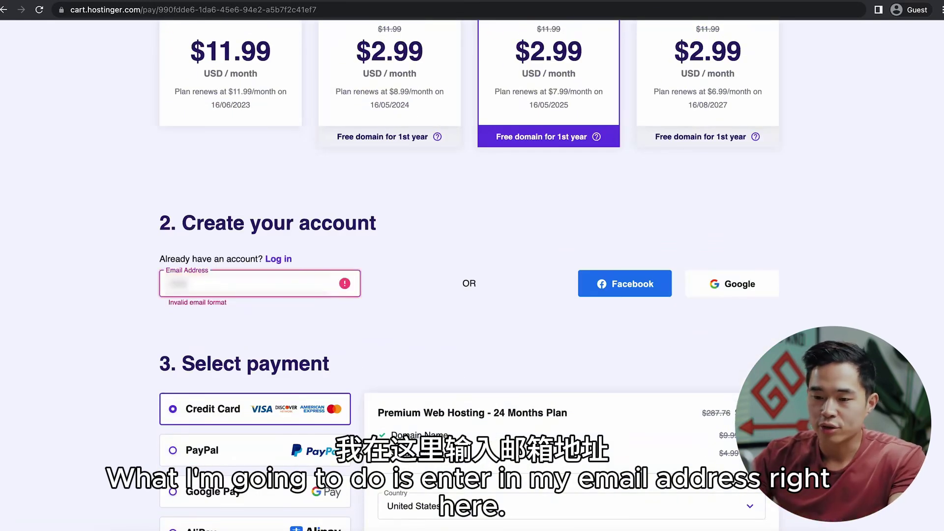
{"action": "scroll", "coordinate": [612, 299], "scroll_direction": "down", "scroll_amount": 2}
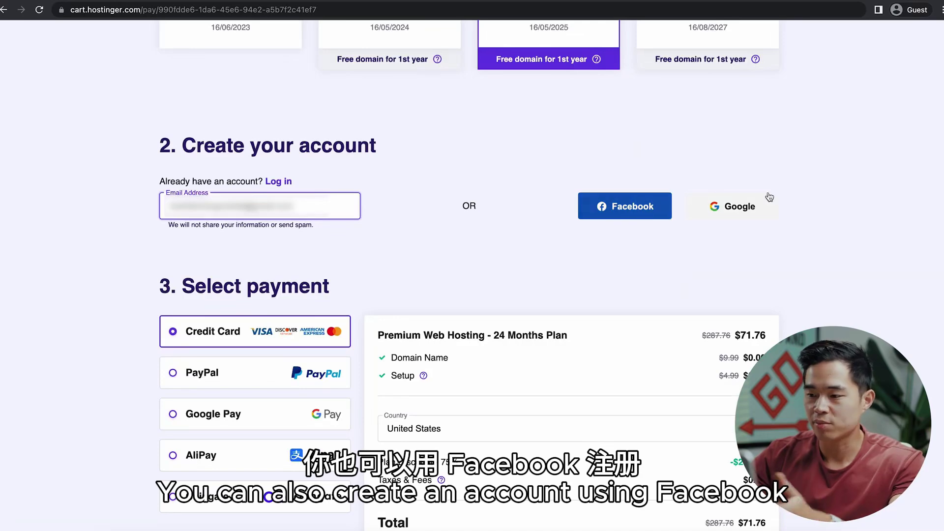
{"action": "scroll", "coordinate": [769, 221], "scroll_direction": "down", "scroll_amount": 3}
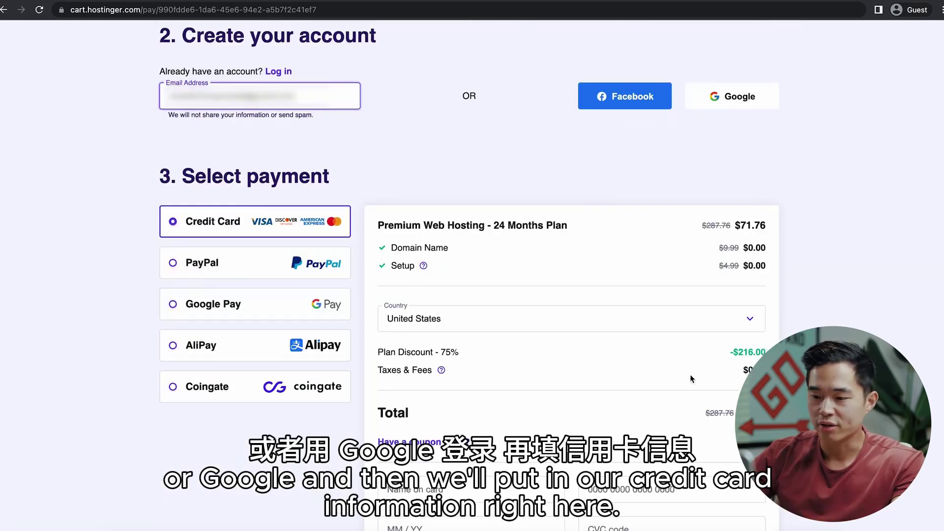
- Apply the coupon code CHARLIECHANG to the hosting order
{"action": "scroll", "coordinate": [443, 320], "scroll_direction": "down", "scroll_amount": 3}
{"action": "left_click", "coordinate": [443, 319]}
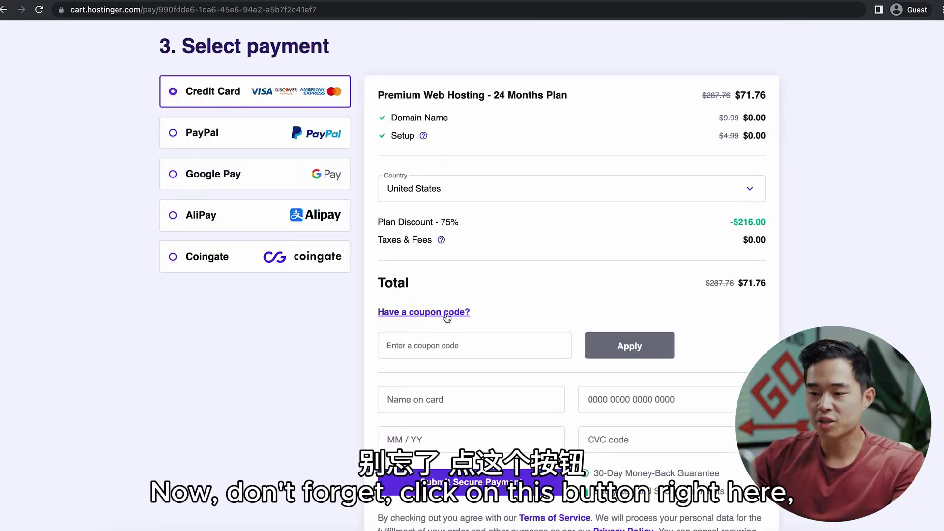
{"action": "left_click", "coordinate": [449, 348]}
{"action": "type", "text": "CHARLIECHANG"}
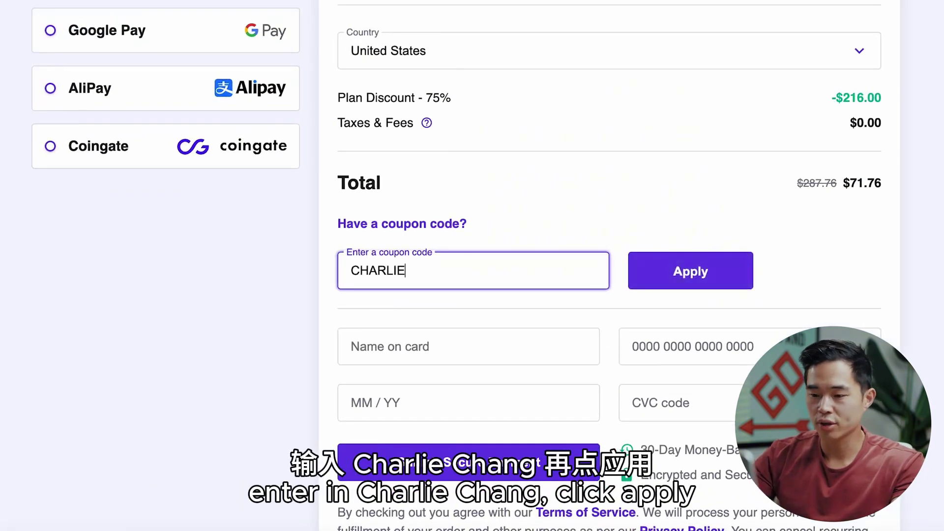
{"action": "left_click", "coordinate": [708, 271]}
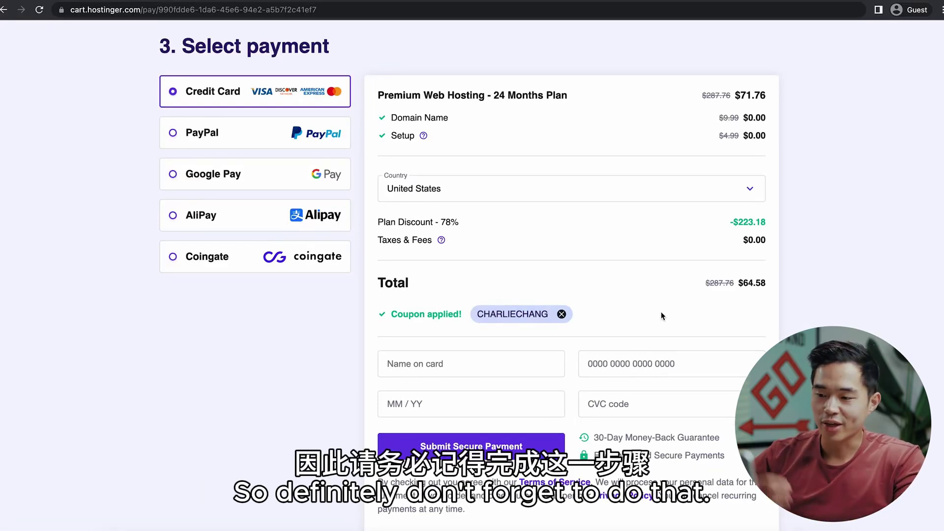
{"action": "scroll", "coordinate": [662, 315], "scroll_direction": "down", "scroll_amount": 1}
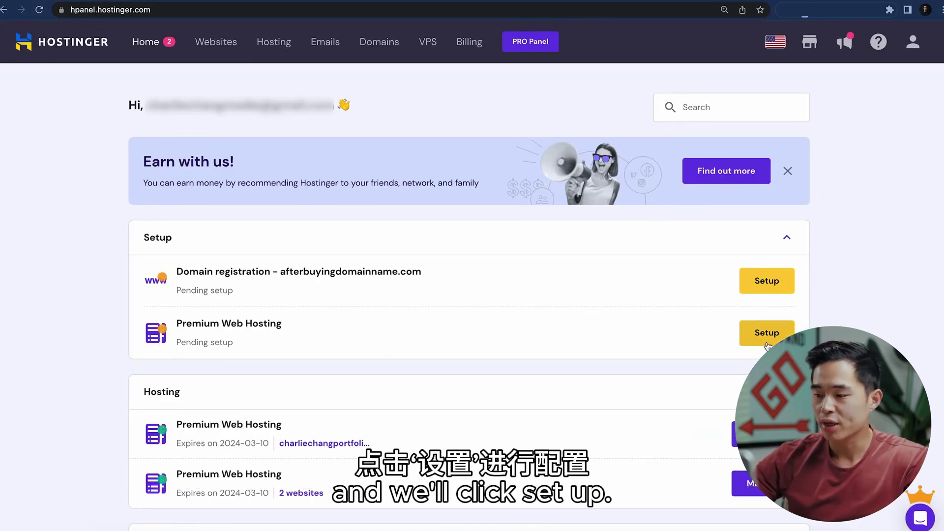
- Set up the pending Premium Web Hosting as a new website with Hostinger Builder with AI on the domain charliechangcreative.com
{"action": "left_click", "coordinate": [778, 334]}
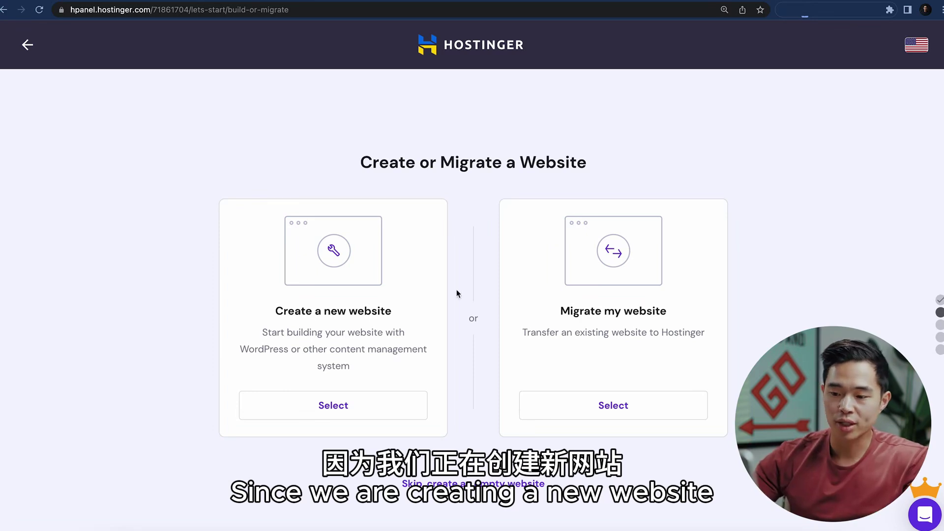
{"action": "left_click", "coordinate": [341, 406]}
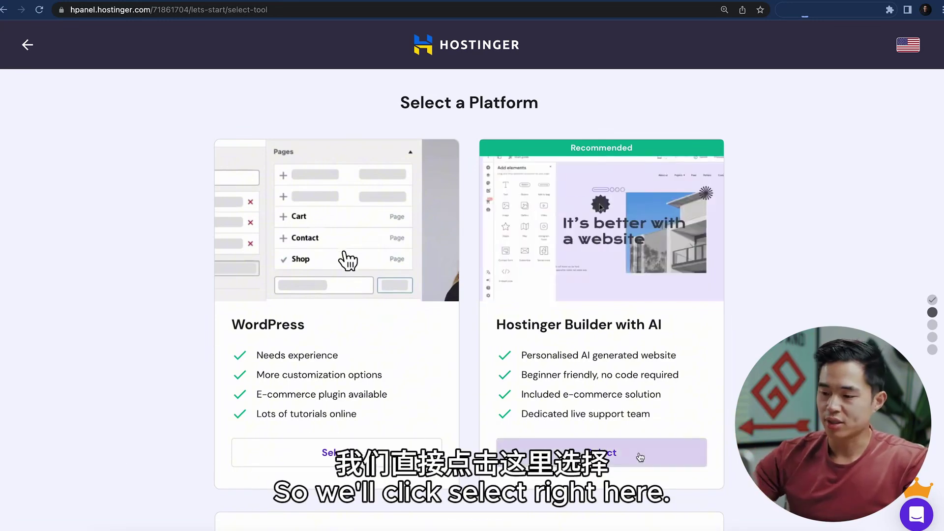
{"action": "left_click", "coordinate": [640, 456]}
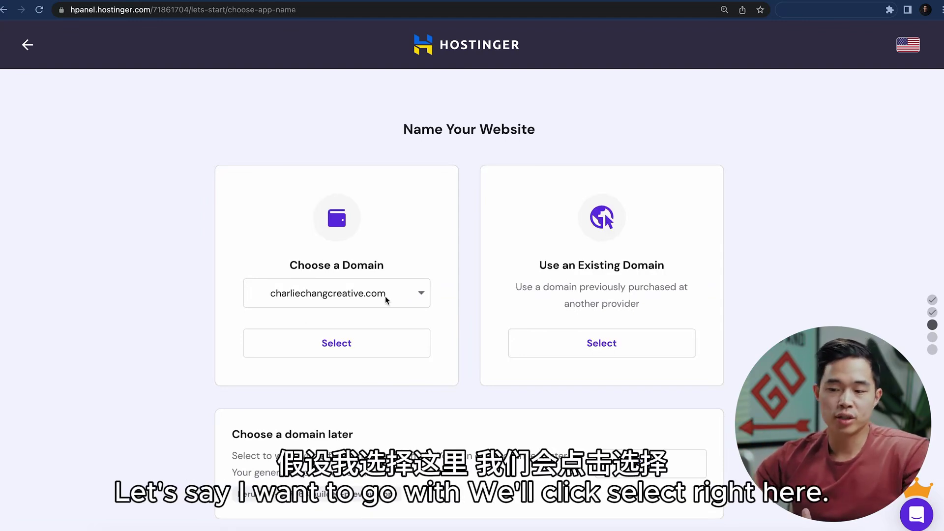
{"action": "left_click", "coordinate": [359, 350]}
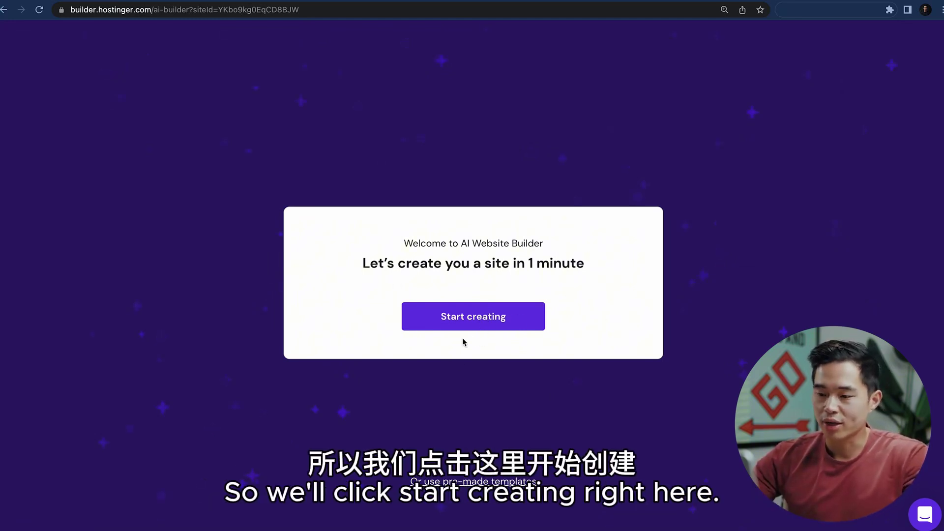
- Start the AI site creation, describe the business as a camera review blog with photography and videography tutorials, and choose Blog as the website type
{"action": "left_click", "coordinate": [467, 322]}
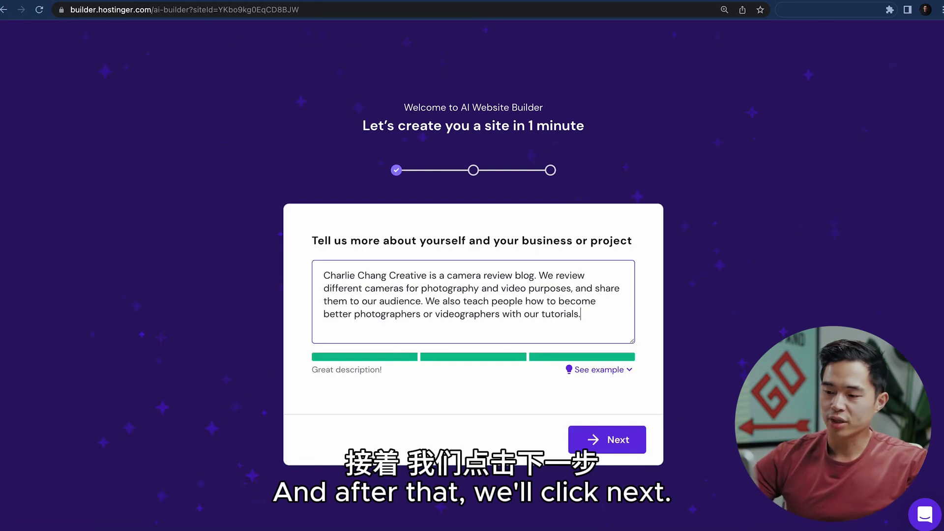
{"action": "left_click", "coordinate": [617, 440]}
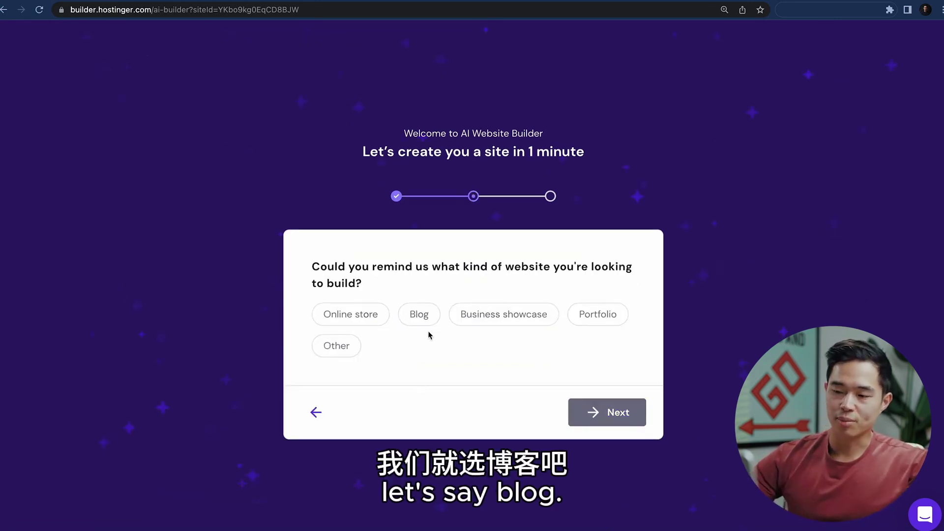
{"action": "left_click", "coordinate": [421, 317]}
{"action": "left_click", "coordinate": [625, 415]}
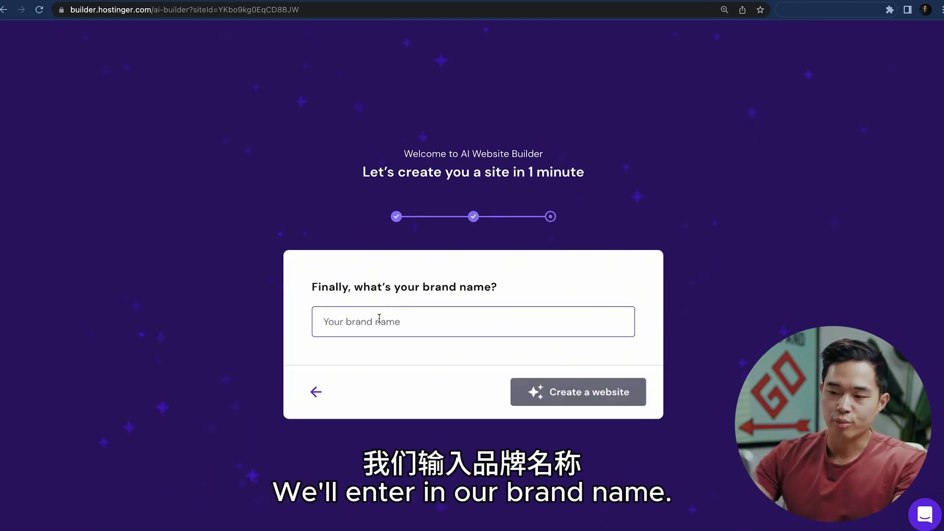
- Set the brand name to Charlie Chang Creative and generate the website
{"action": "type", "text": "Charlie Chang C"}
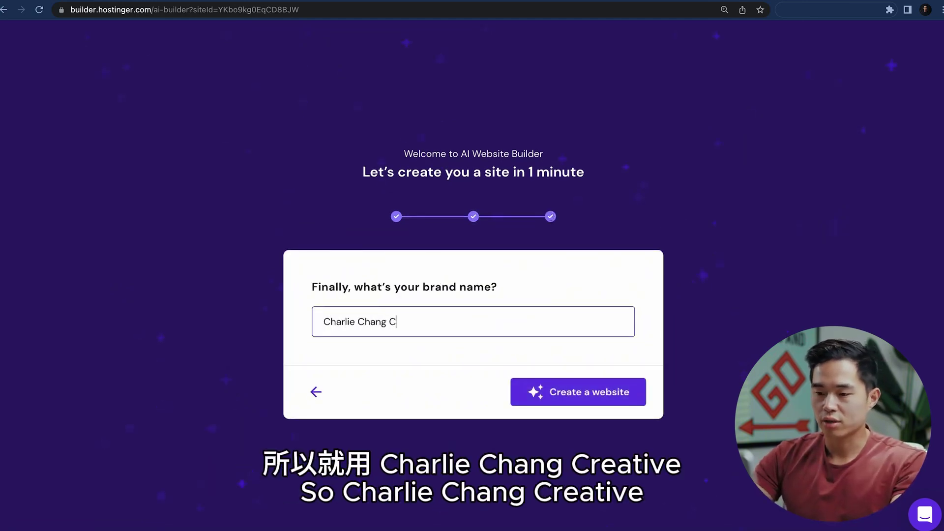
{"action": "type", "text": "reative"}
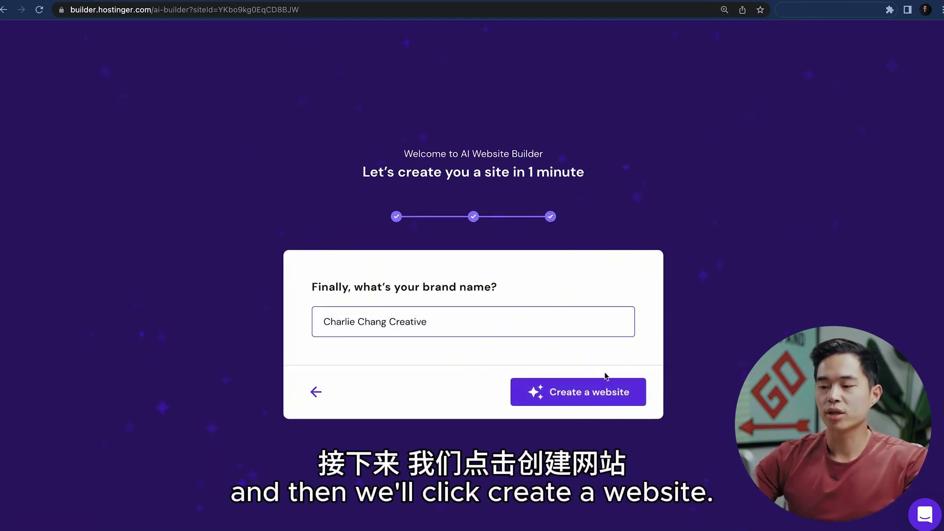
{"action": "left_click", "coordinate": [580, 399]}
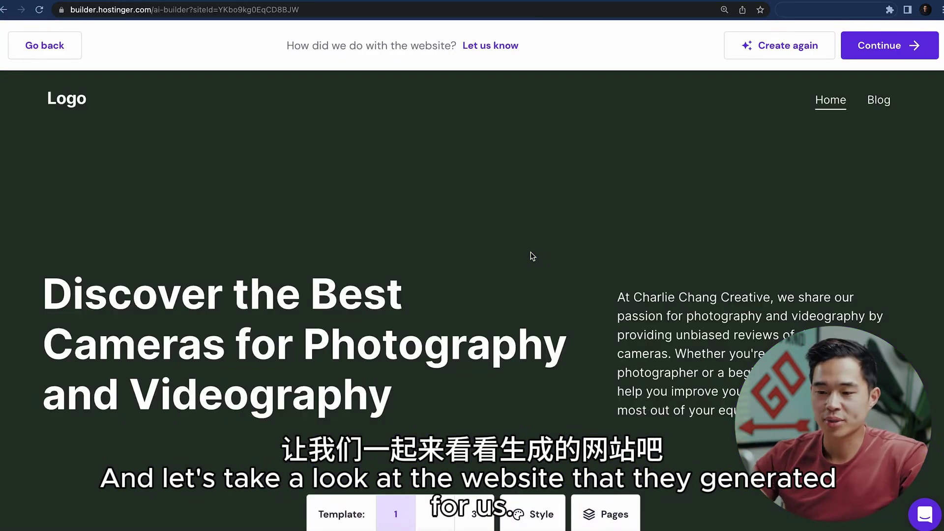
- Review the generated site at default zoom in templates 1 and 2, and choose template 3
{"action": "key", "text": "ctrl+0"}
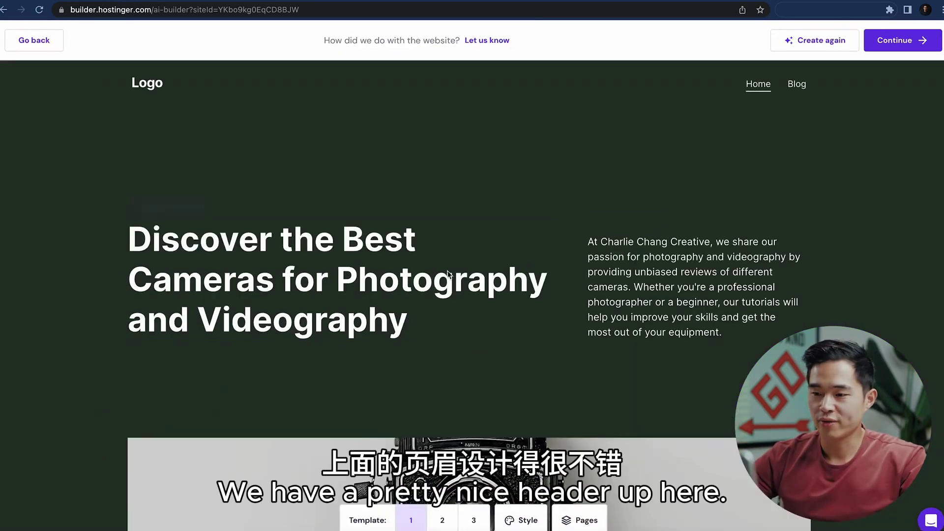
{"action": "scroll", "coordinate": [520, 171], "scroll_direction": "down", "scroll_amount": 10}
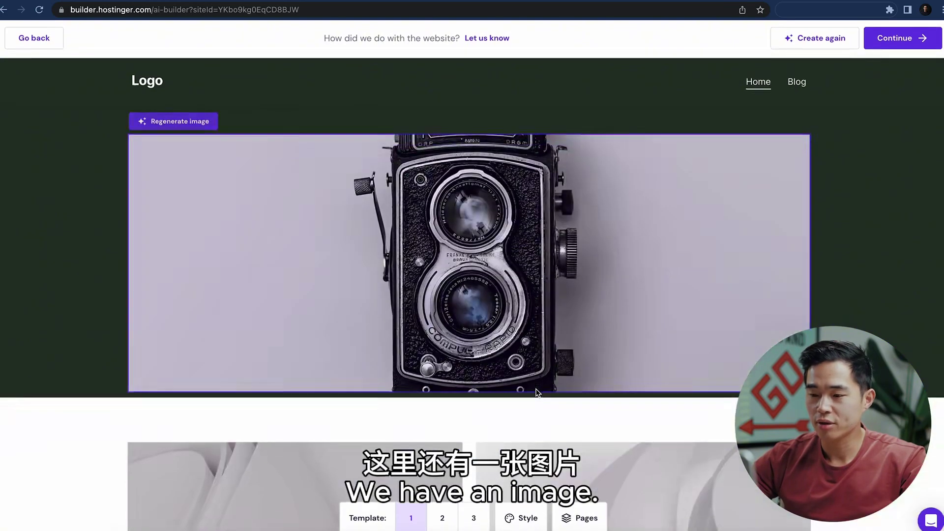
{"action": "scroll", "coordinate": [641, 383], "scroll_direction": "down", "scroll_amount": 12}
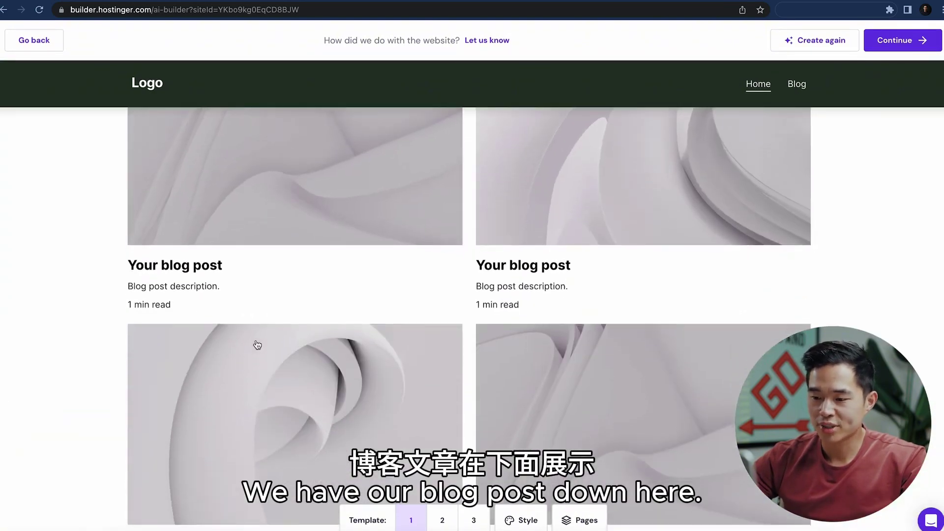
{"action": "scroll", "coordinate": [263, 322], "scroll_direction": "down", "scroll_amount": 7}
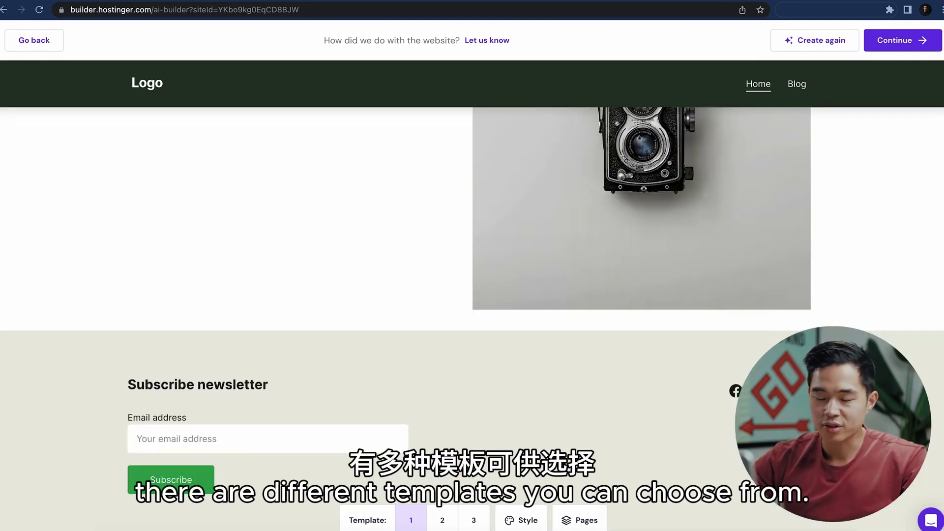
{"action": "left_click", "coordinate": [453, 520]}
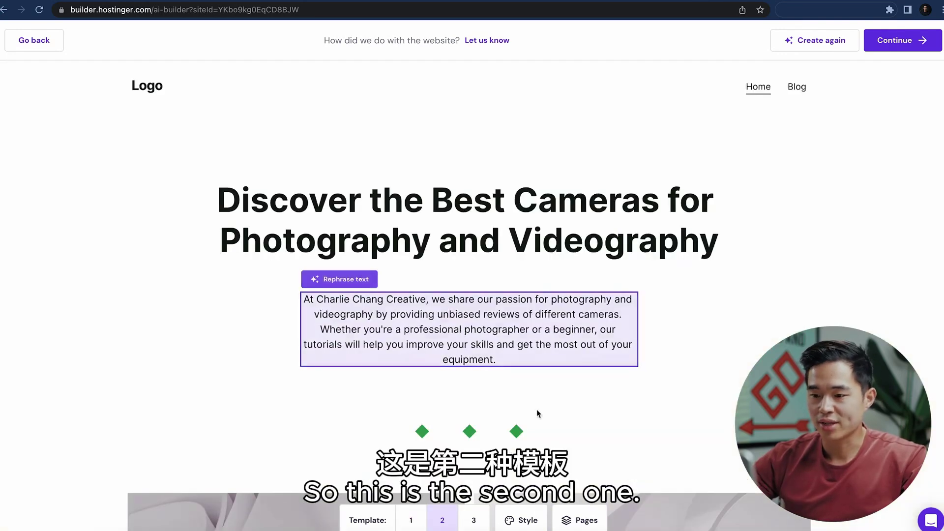
{"action": "scroll", "coordinate": [536, 409], "scroll_direction": "down", "scroll_amount": 5}
{"action": "left_click", "coordinate": [482, 521]}
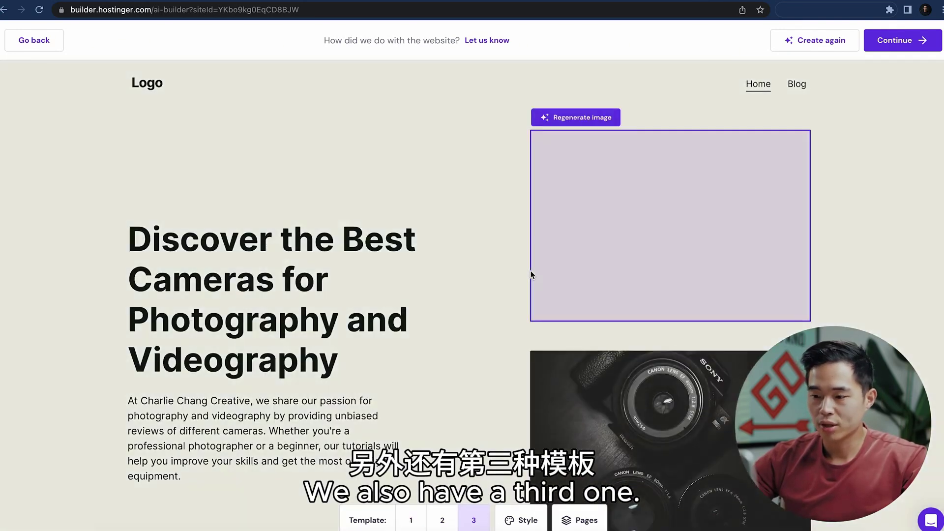
{"action": "scroll", "coordinate": [543, 395], "scroll_direction": "down", "scroll_amount": 4}
{"action": "scroll", "coordinate": [543, 396], "scroll_direction": "up", "scroll_amount": 4}
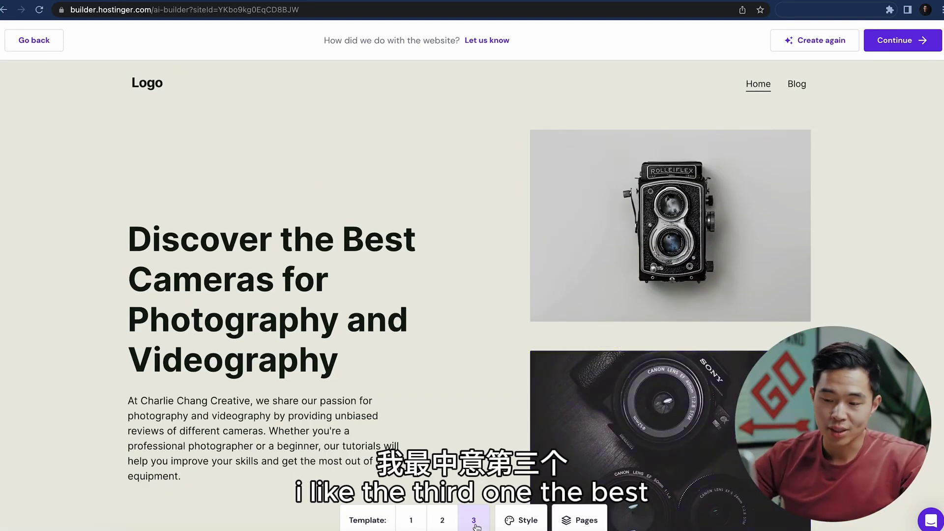
- Browse the font pairs and color palettes offered for the site's style, keeping the current selection
{"action": "left_click", "coordinate": [504, 522]}
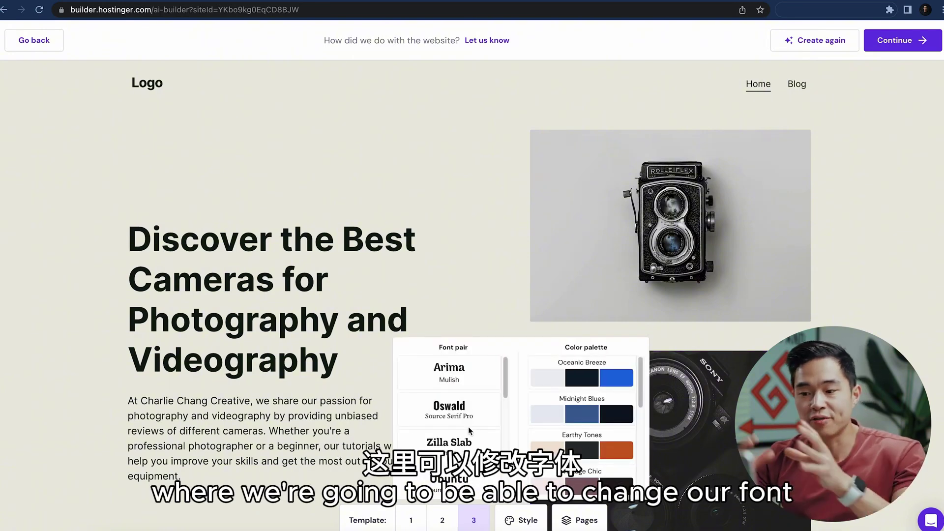
{"action": "scroll", "coordinate": [606, 428], "scroll_direction": "down", "scroll_amount": 5}
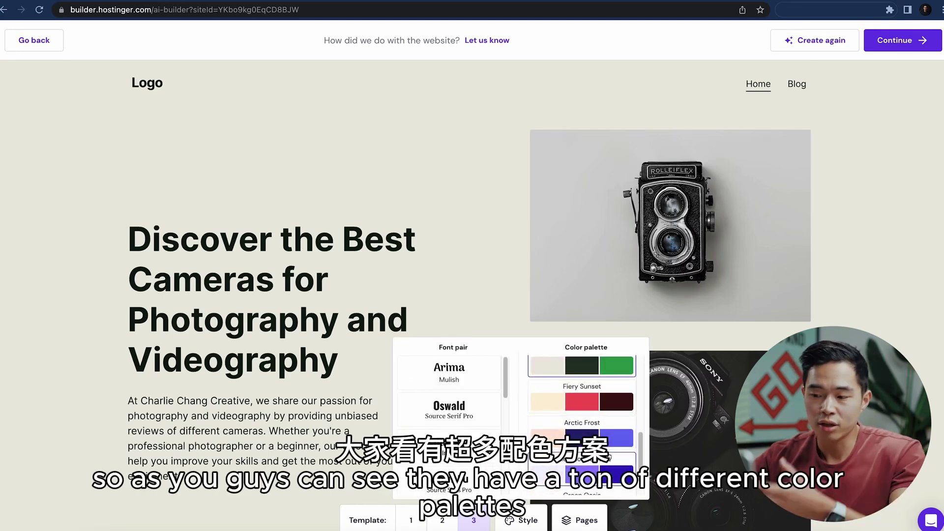
{"action": "scroll", "coordinate": [607, 442], "scroll_direction": "down", "scroll_amount": 1}
{"action": "scroll", "coordinate": [477, 400], "scroll_direction": "down", "scroll_amount": 10}
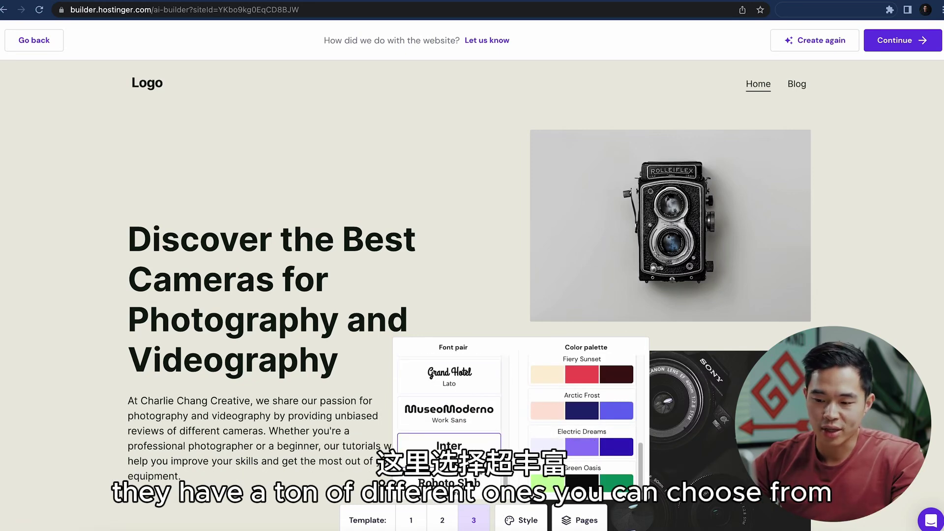
{"action": "scroll", "coordinate": [477, 400], "scroll_direction": "up", "scroll_amount": 5}
{"action": "scroll", "coordinate": [449, 400], "scroll_direction": "up", "scroll_amount": 5}
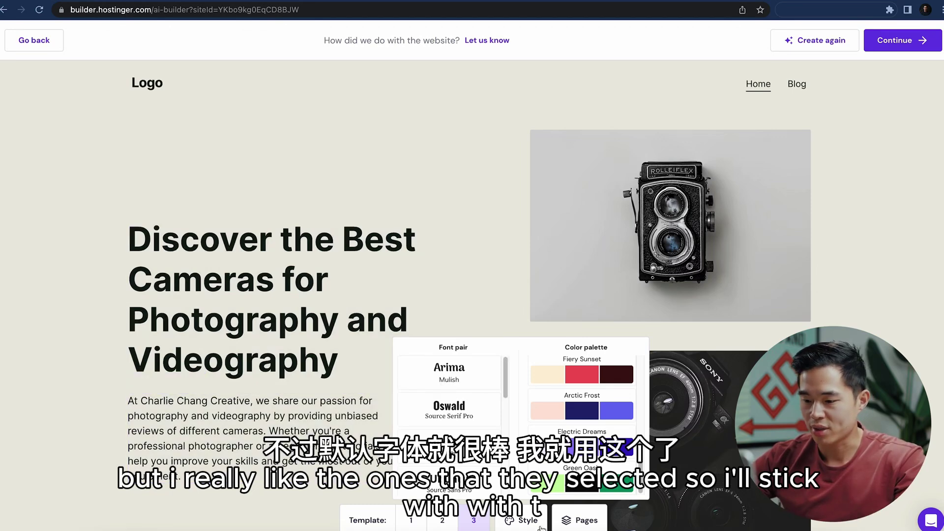
{"action": "left_click", "coordinate": [522, 519]}
- Add a Portfolio page to the website
{"action": "left_click", "coordinate": [585, 522]}
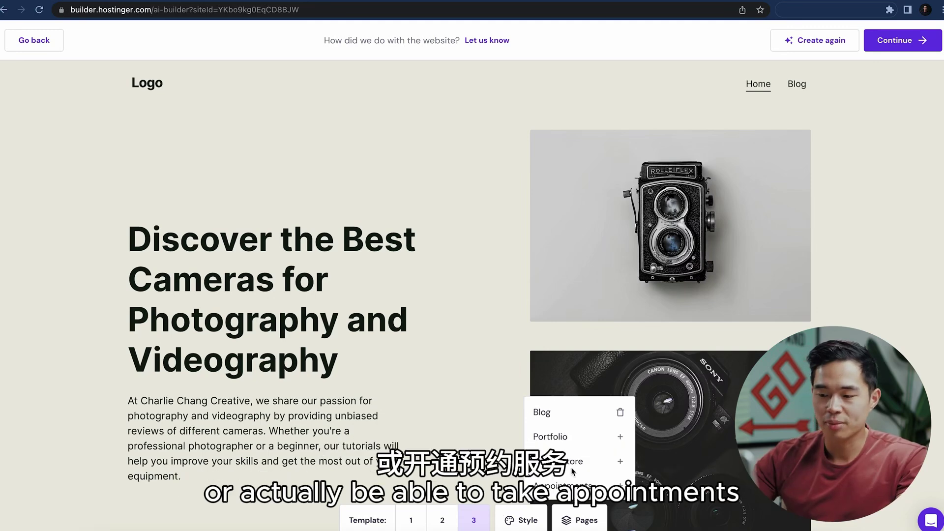
{"action": "left_click", "coordinate": [622, 436]}
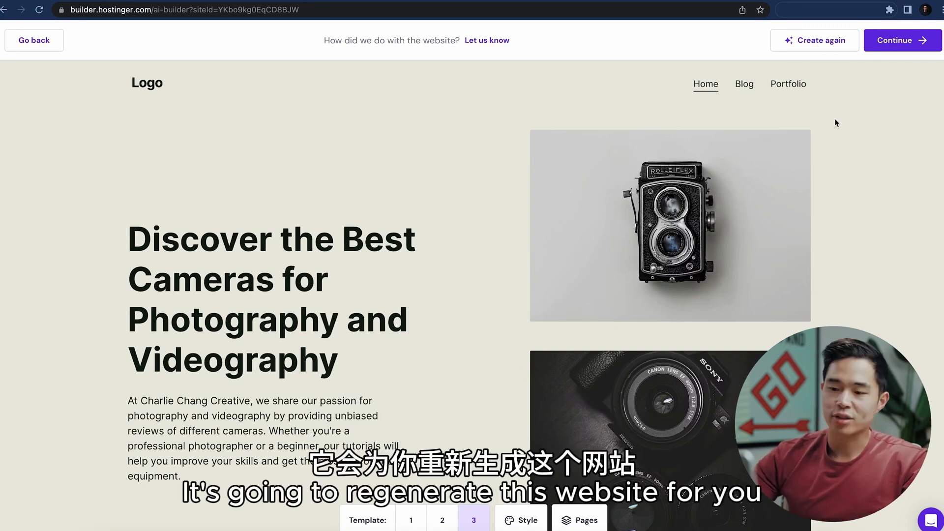
- Look over the generated homepage, accept this version and continue to the website editor
{"action": "mouse_move", "coordinate": [691, 376]}
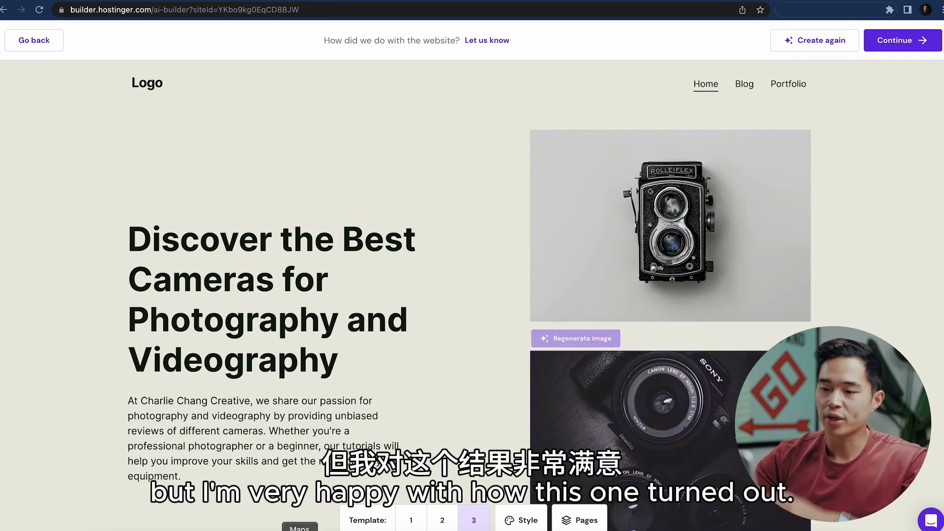
{"action": "scroll", "coordinate": [473, 414], "scroll_direction": "down", "scroll_amount": 5}
{"action": "scroll", "coordinate": [473, 413], "scroll_direction": "up", "scroll_amount": 6}
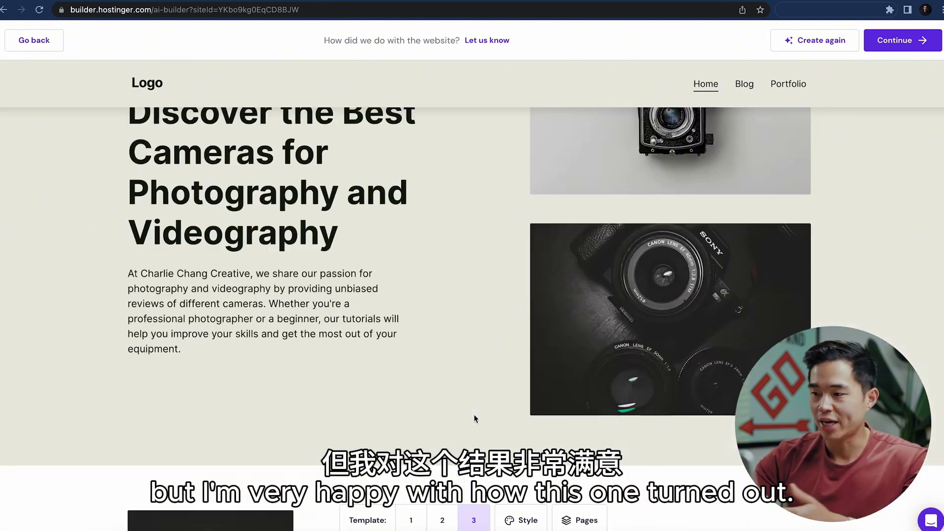
{"action": "left_click", "coordinate": [913, 45]}
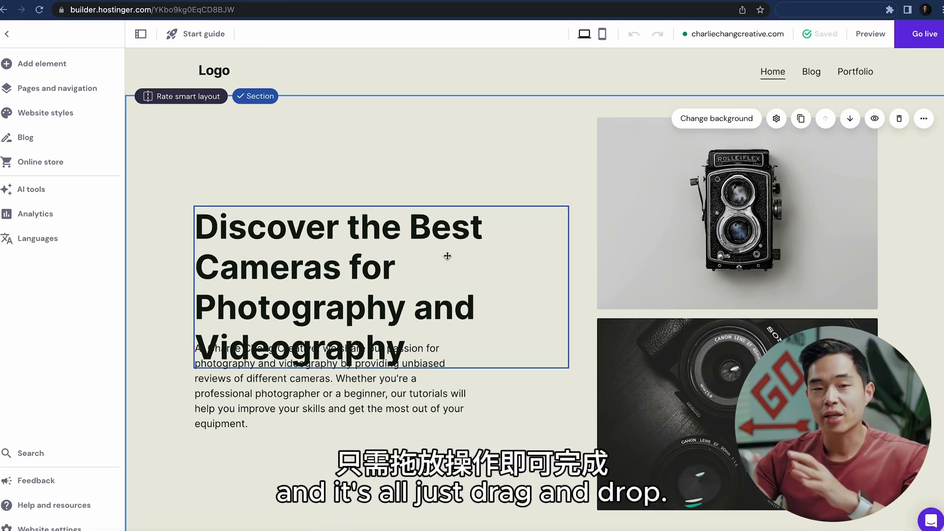
- Move the hero's intro paragraph clear of the heading, and shorten the heading to "Discover the Best Cameras, Period."
{"action": "scroll", "coordinate": [447, 256], "scroll_direction": "down", "scroll_amount": 1}
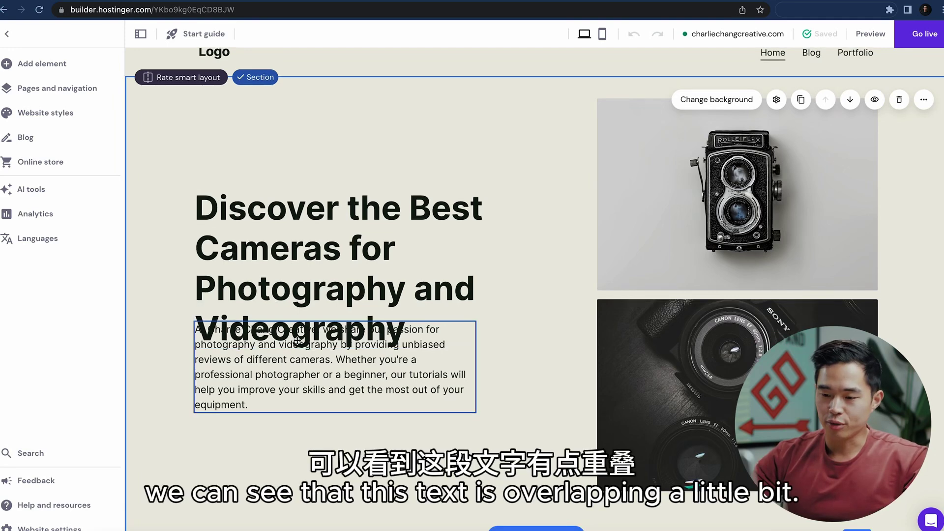
{"action": "left_click_drag", "start_coordinate": [326, 374], "coordinate": [324, 419]}
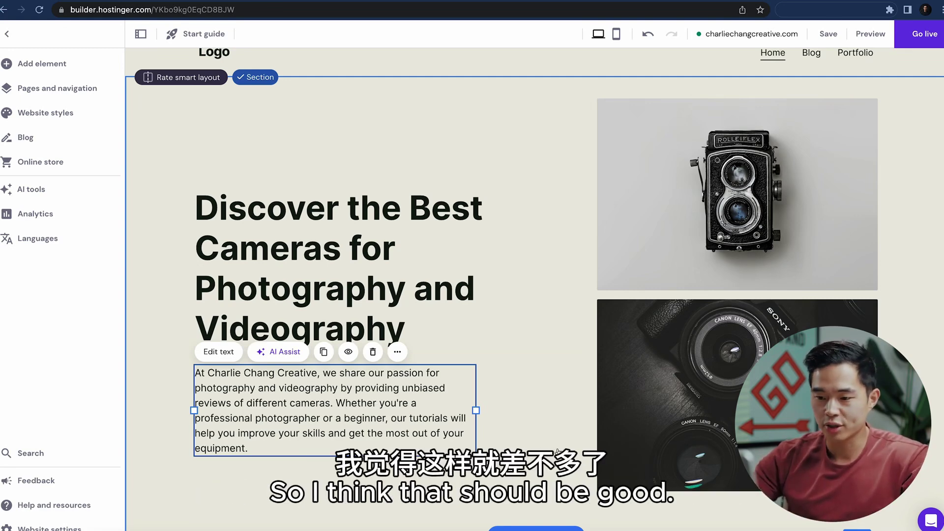
{"action": "left_click", "coordinate": [336, 281]}
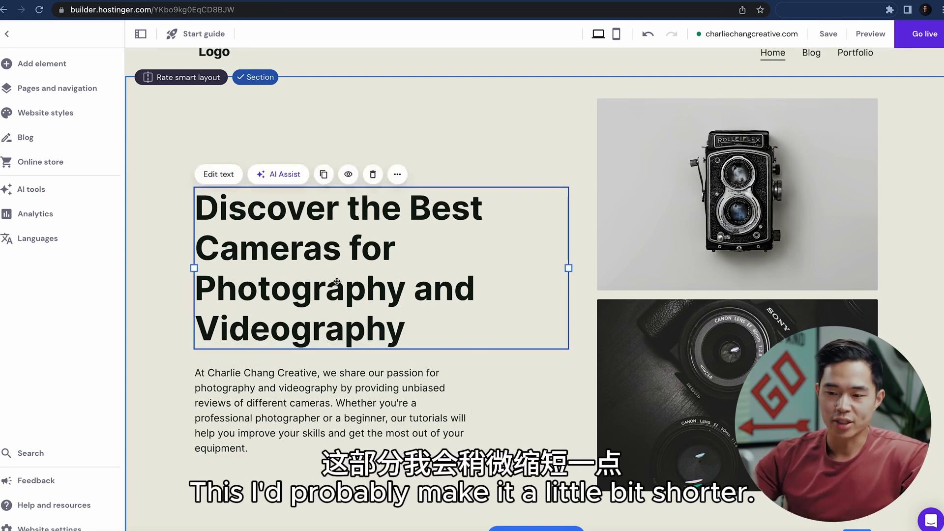
{"action": "double_click", "coordinate": [407, 332]}
{"action": "key", "text": "alt+BackSpace"}
{"action": "key", "text": "alt+BackSpace"}
{"action": "key", "text": "alt+BackSpace"}
{"action": "key", "text": "alt+BackSpace"}
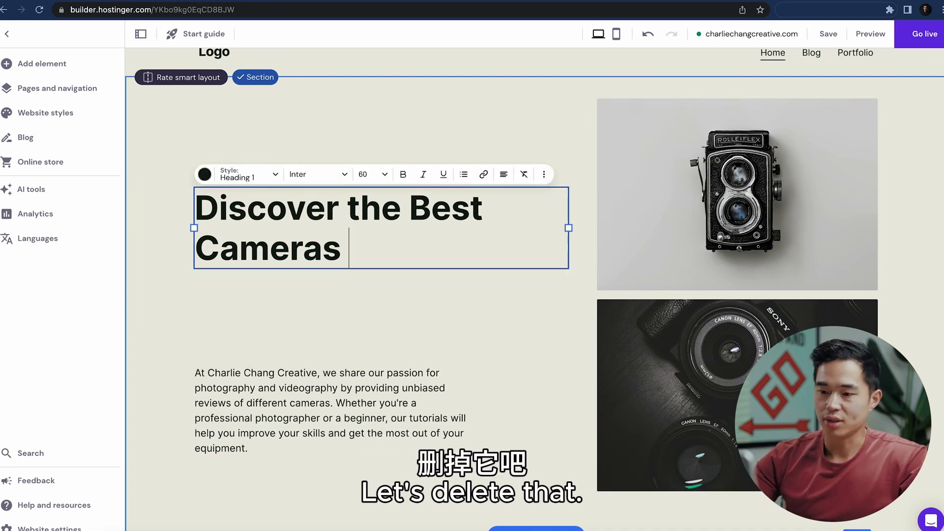
{"action": "type", "text": ", Period."}
{"action": "left_click", "coordinate": [363, 339]}
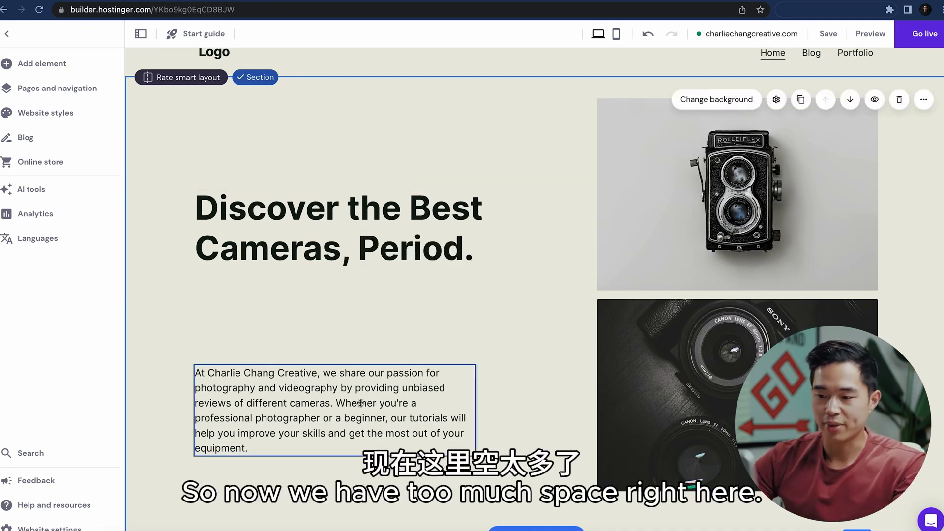
- Move the intro paragraph up to close the gap beneath the shortened hero heading
{"action": "left_click", "coordinate": [360, 403]}
{"action": "left_click_drag", "start_coordinate": [360, 403], "coordinate": [362, 338]}
{"action": "double_click", "coordinate": [296, 322]}
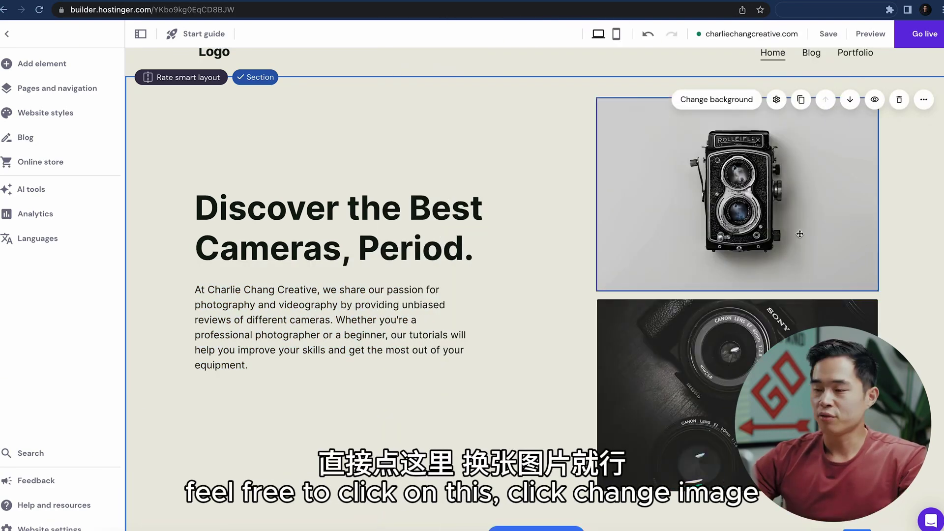
- Browse the media library's free images as replacements for the upper camera image, keeping the current picture
{"action": "left_click", "coordinate": [751, 214]}
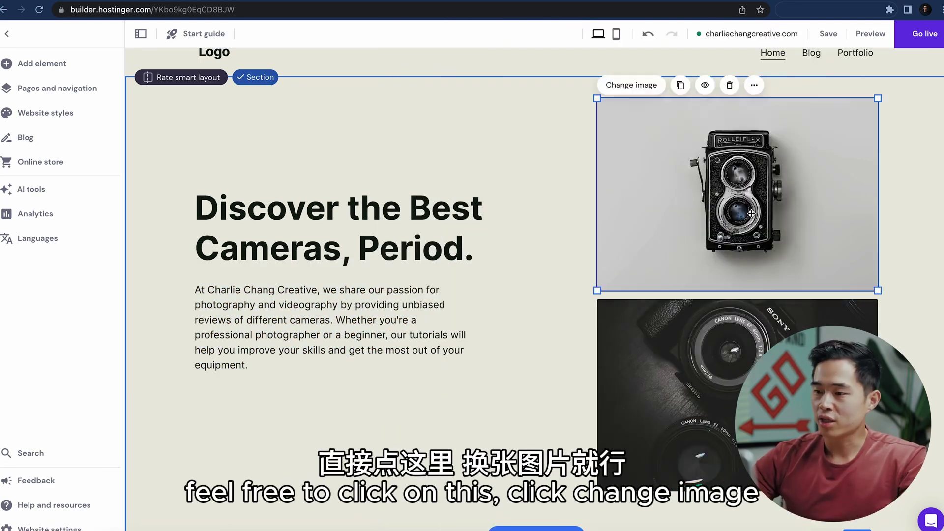
{"action": "left_click", "coordinate": [639, 88]}
{"action": "left_click", "coordinate": [480, 268]}
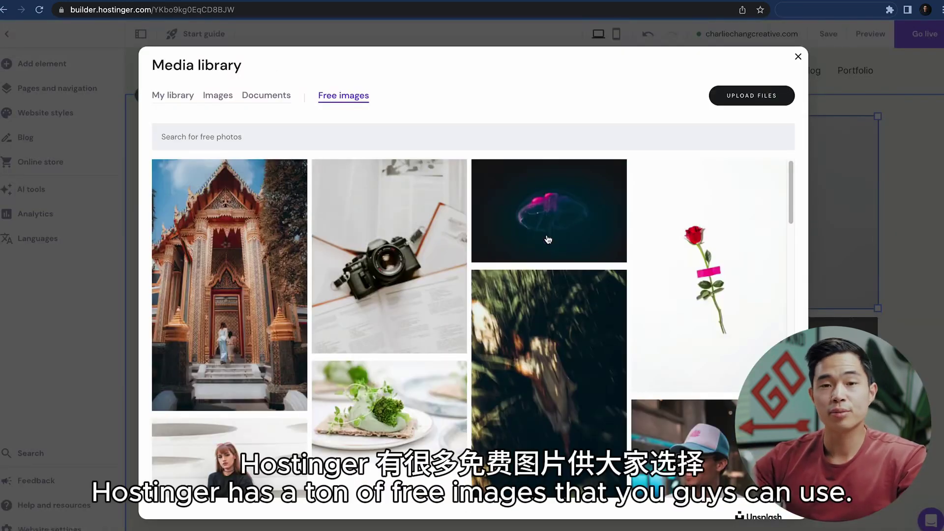
{"action": "scroll", "coordinate": [419, 411], "scroll_direction": "down", "scroll_amount": 10}
{"action": "scroll", "coordinate": [419, 411], "scroll_direction": "up", "scroll_amount": 8}
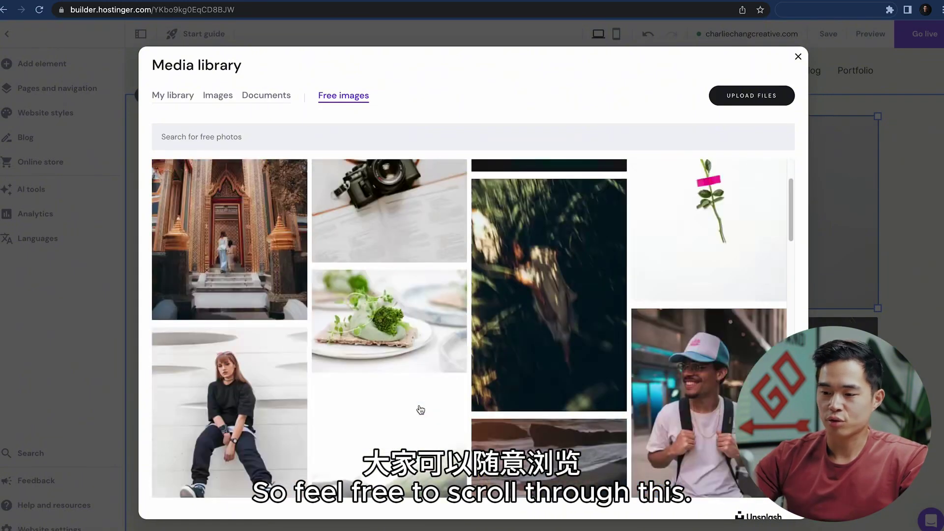
{"action": "scroll", "coordinate": [419, 411], "scroll_direction": "down", "scroll_amount": 1}
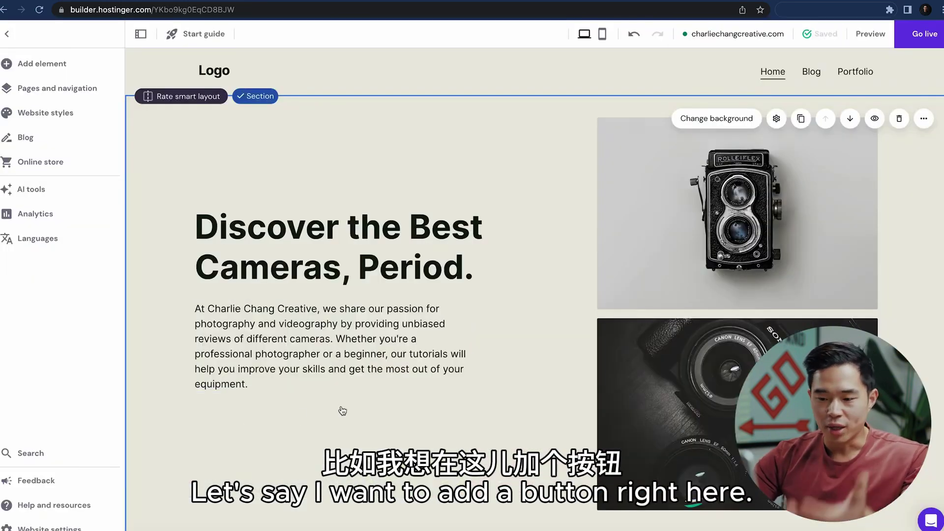
- Add a button below the hero's intro paragraph and set its text to "Check out our blog"
{"action": "left_click", "coordinate": [59, 66]}
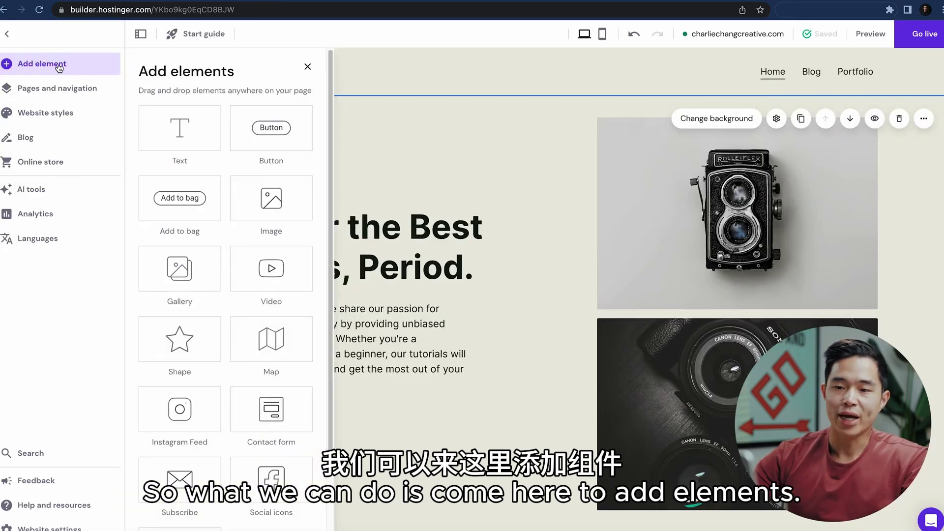
{"action": "left_click", "coordinate": [280, 133]}
{"action": "left_click_drag", "start_coordinate": [535, 324], "coordinate": [225, 421]}
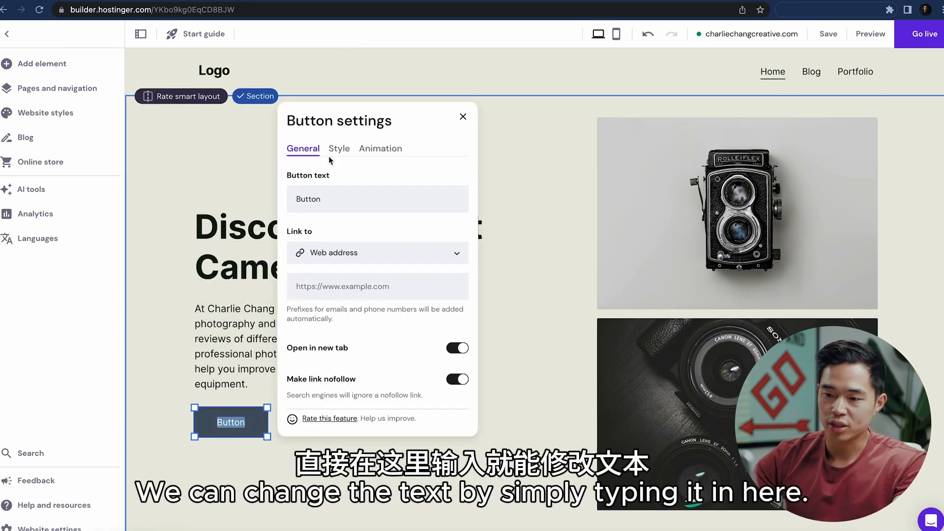
{"action": "double_click", "coordinate": [343, 198]}
{"action": "type", "text": "Check out our blog"}
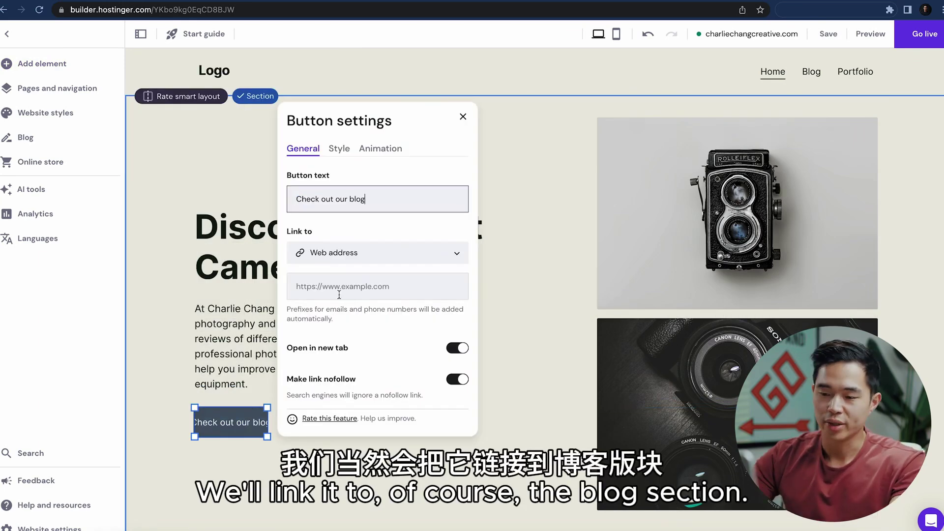
- Close the button's settings and widen the button to fit its full text
{"action": "left_click", "coordinate": [463, 116]}
{"action": "left_click_drag", "start_coordinate": [267, 422], "coordinate": [304, 423]}
{"action": "left_click", "coordinate": [256, 462]}
- Browse the section templates offered for insertion below the hero, including Contact form and Gallery, without adding one
{"action": "scroll", "coordinate": [255, 462], "scroll_direction": "down", "scroll_amount": 5}
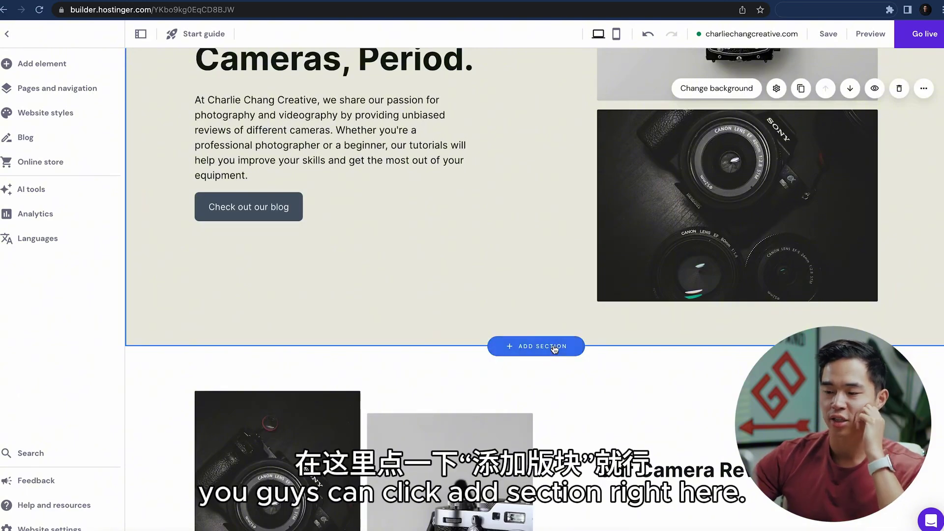
{"action": "left_click", "coordinate": [536, 351]}
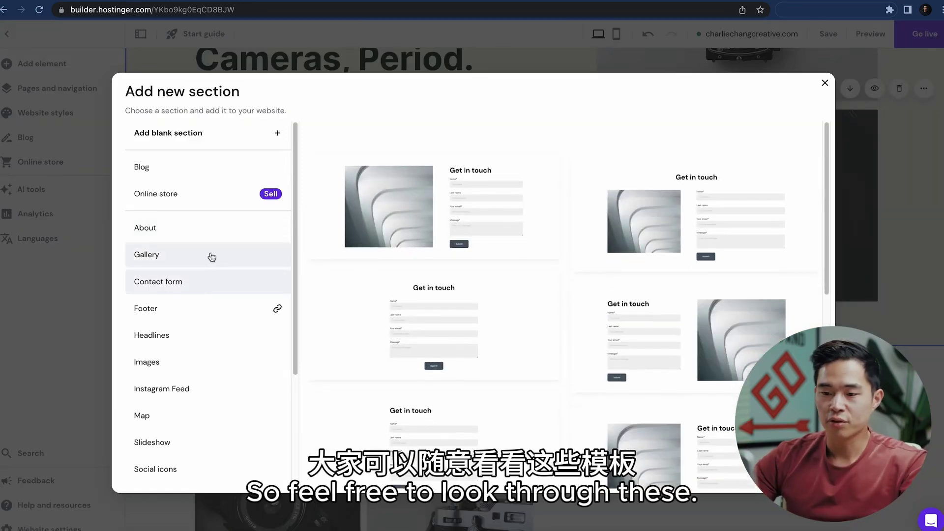
{"action": "left_click", "coordinate": [210, 261]}
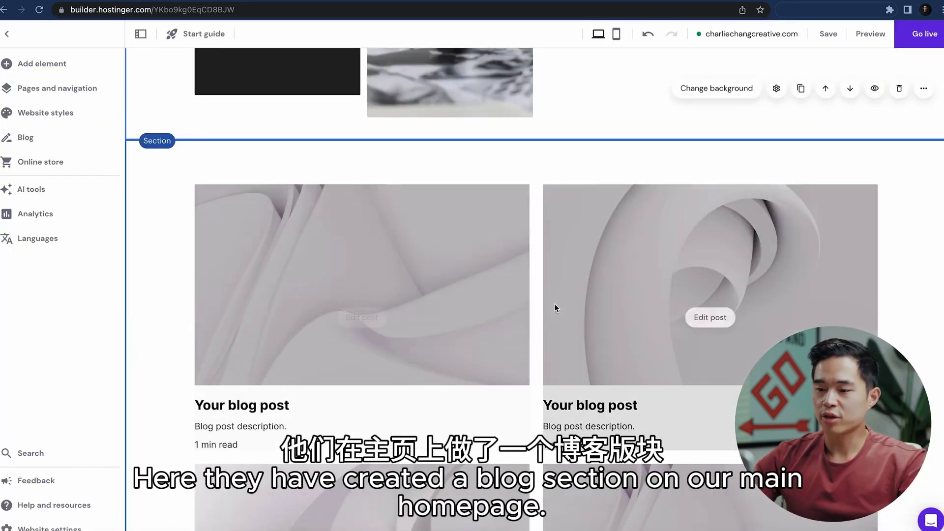
- Look over the homepage's blog posts section and delete the About section beneath it
{"action": "scroll", "coordinate": [554, 303], "scroll_direction": "down", "scroll_amount": 3}
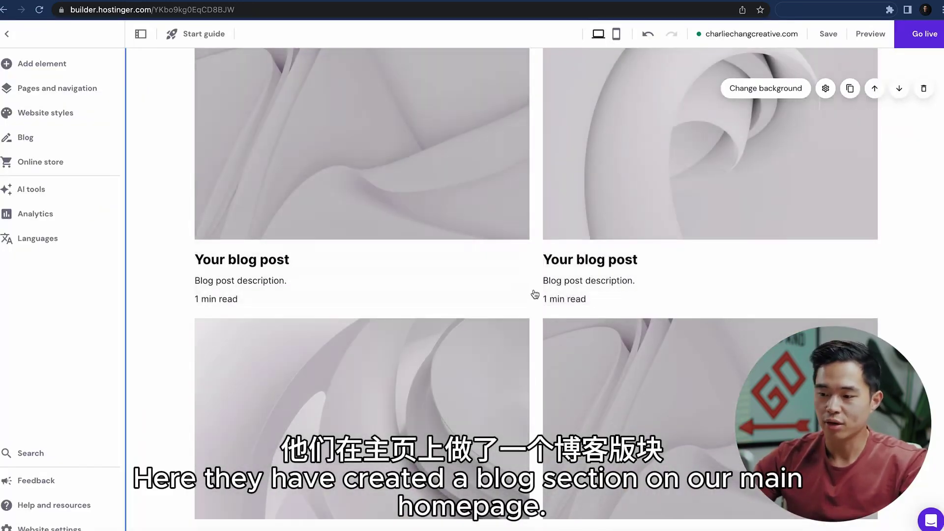
{"action": "scroll", "coordinate": [308, 343], "scroll_direction": "up", "scroll_amount": 3}
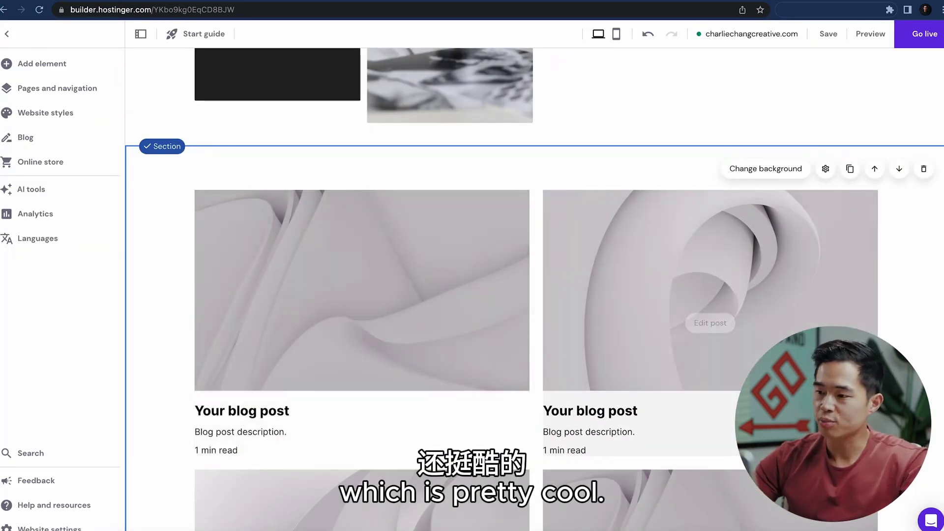
{"action": "scroll", "coordinate": [429, 369], "scroll_direction": "down", "scroll_amount": 8}
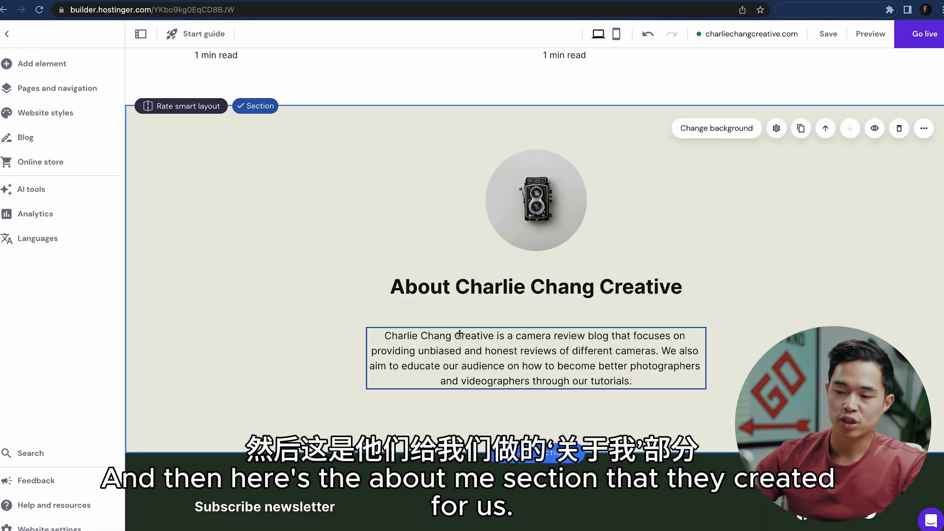
{"action": "scroll", "coordinate": [459, 334], "scroll_direction": "up", "scroll_amount": 1}
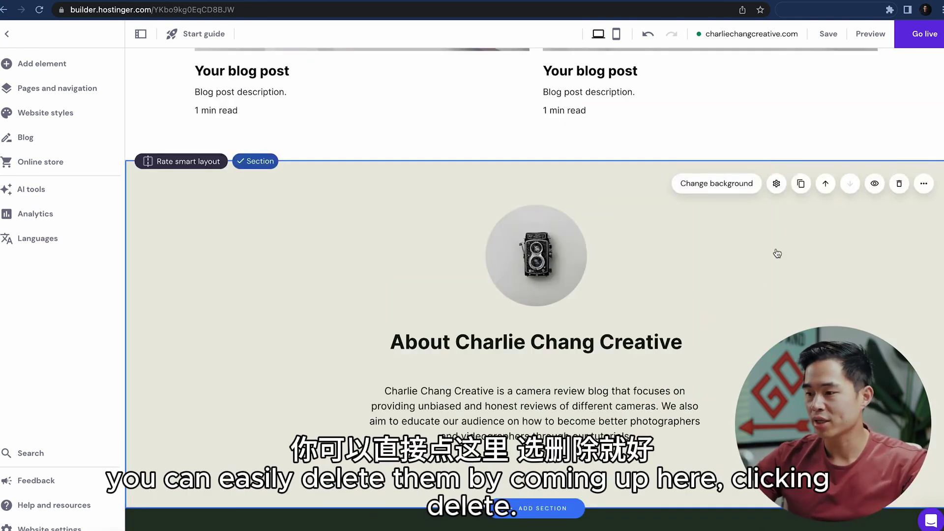
{"action": "left_click", "coordinate": [898, 185]}
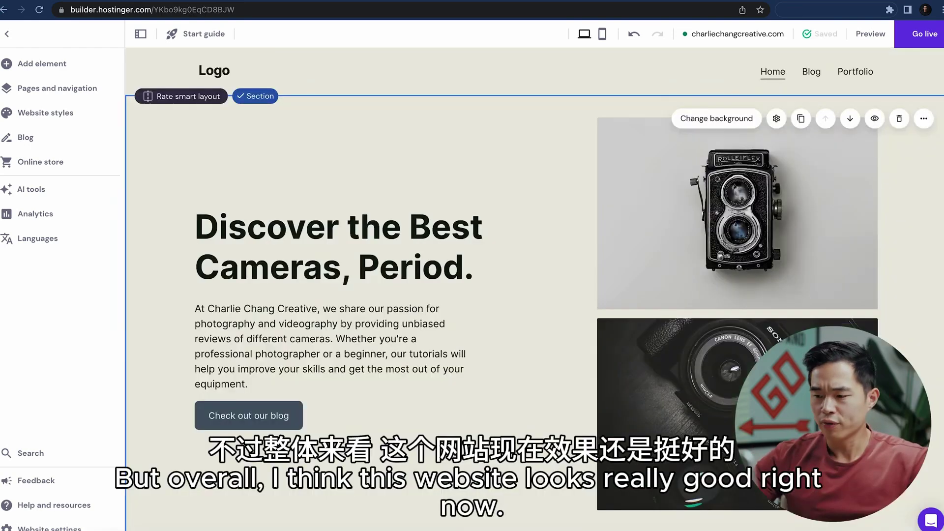
- Review the whole homepage in the desktop layout, and switch to the mobile view to check its layout there
{"action": "scroll", "coordinate": [534, 289], "scroll_direction": "down", "scroll_amount": 10}
{"action": "scroll", "coordinate": [534, 289], "scroll_direction": "down", "scroll_amount": 3}
{"action": "scroll", "coordinate": [708, 382], "scroll_direction": "down", "scroll_amount": 2}
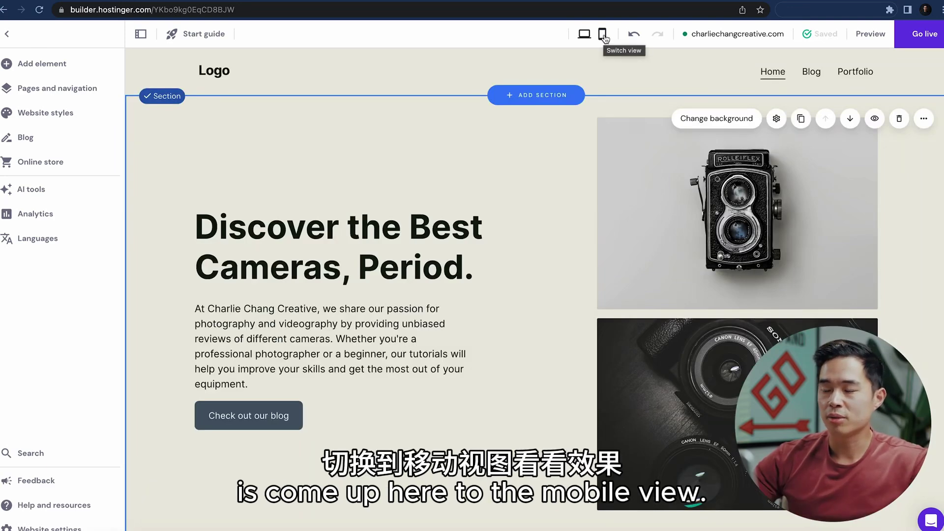
{"action": "left_click", "coordinate": [603, 36]}
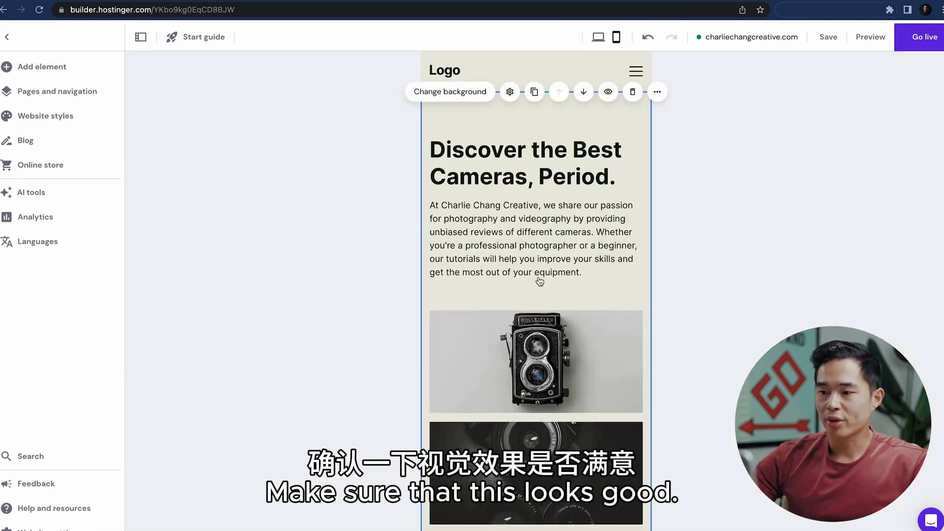
{"action": "scroll", "coordinate": [537, 278], "scroll_direction": "down", "scroll_amount": 2}
{"action": "scroll", "coordinate": [539, 281], "scroll_direction": "down", "scroll_amount": 5}
{"action": "scroll", "coordinate": [539, 282], "scroll_direction": "up", "scroll_amount": 6}
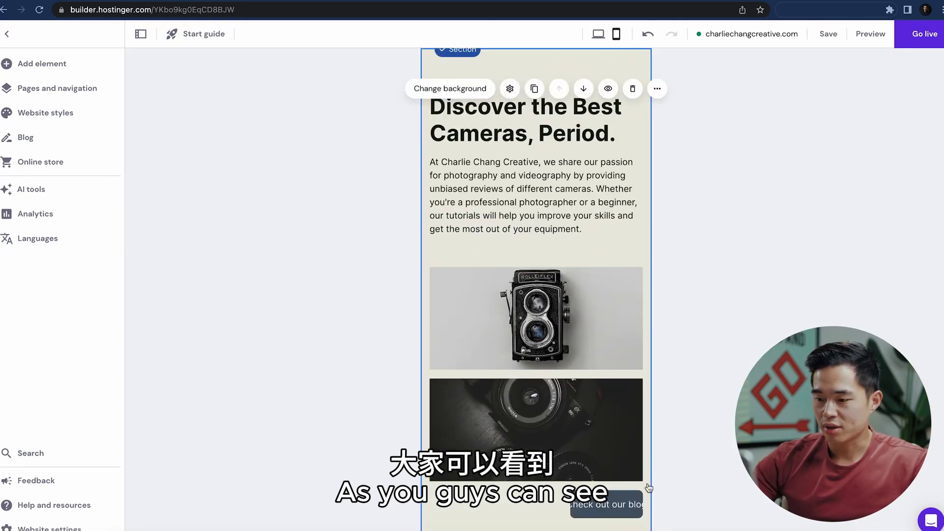
- In the mobile layout, center the blog button between the intro text and camera images, wide enough for its text, and return to desktop view
{"action": "left_click_drag", "start_coordinate": [612, 516], "coordinate": [537, 265]}
{"action": "left_click_drag", "start_coordinate": [524, 436], "coordinate": [524, 479]}
{"action": "left_click", "coordinate": [496, 264]}
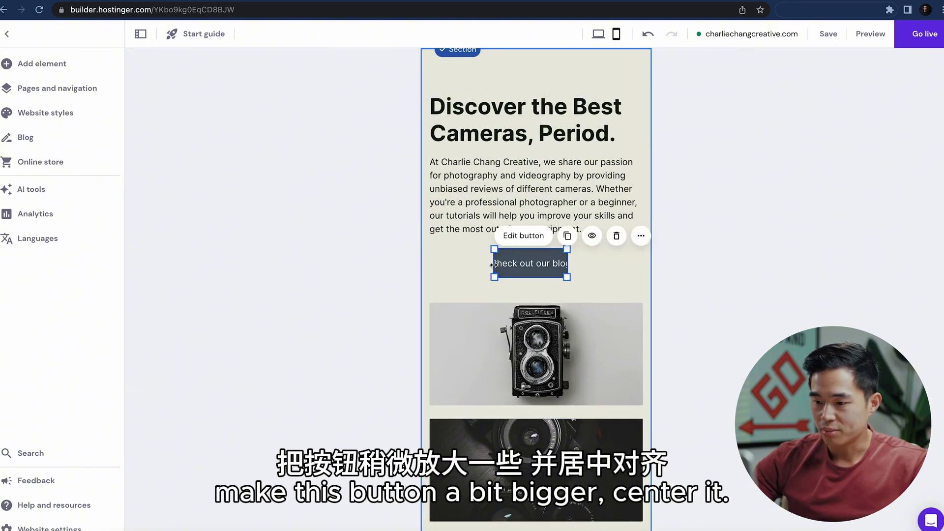
{"action": "left_click_drag", "start_coordinate": [493, 265], "coordinate": [517, 270]}
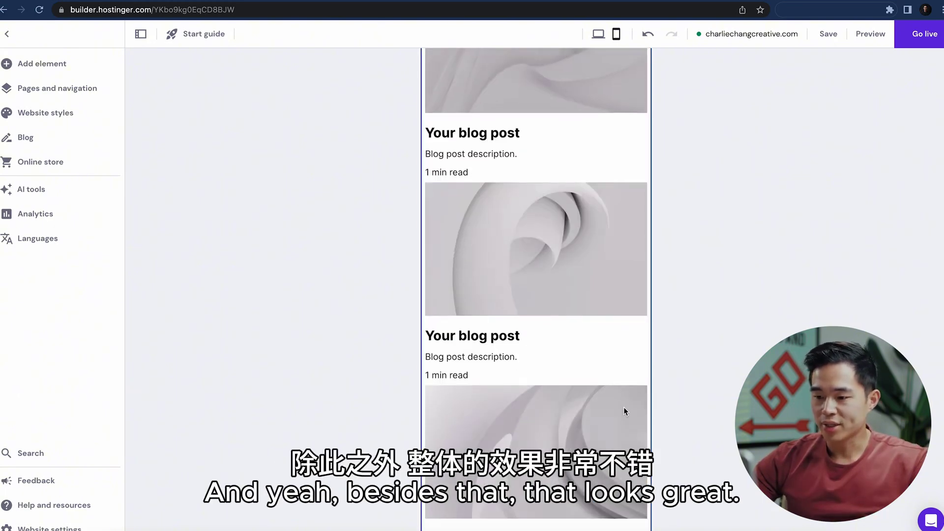
{"action": "scroll", "coordinate": [623, 412], "scroll_direction": "down", "scroll_amount": 3}
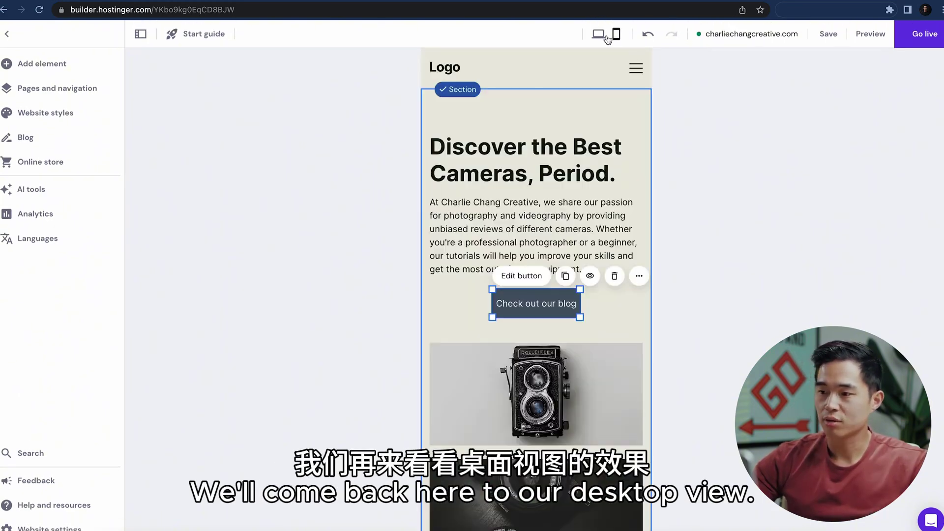
{"action": "left_click", "coordinate": [598, 34]}
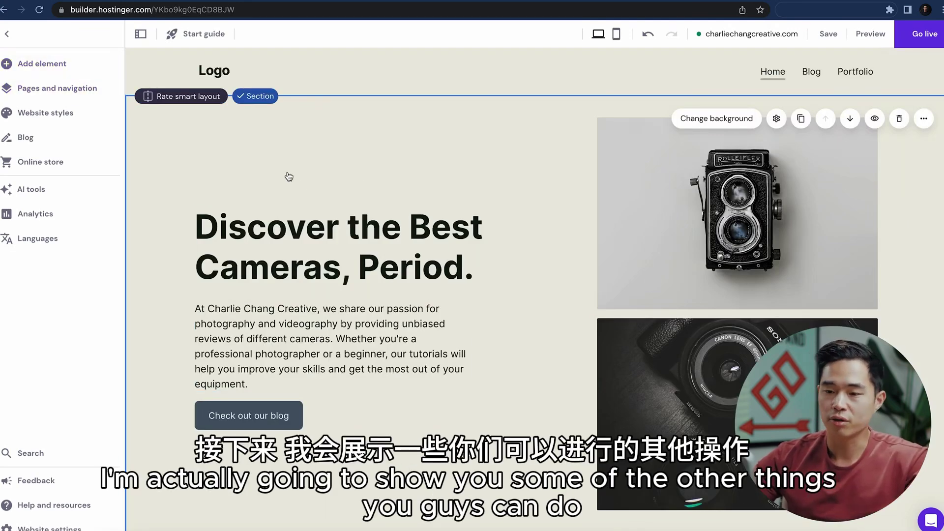
- Add an About page from the first "Get to know us" template and save its page settings
{"action": "left_click", "coordinate": [54, 89]}
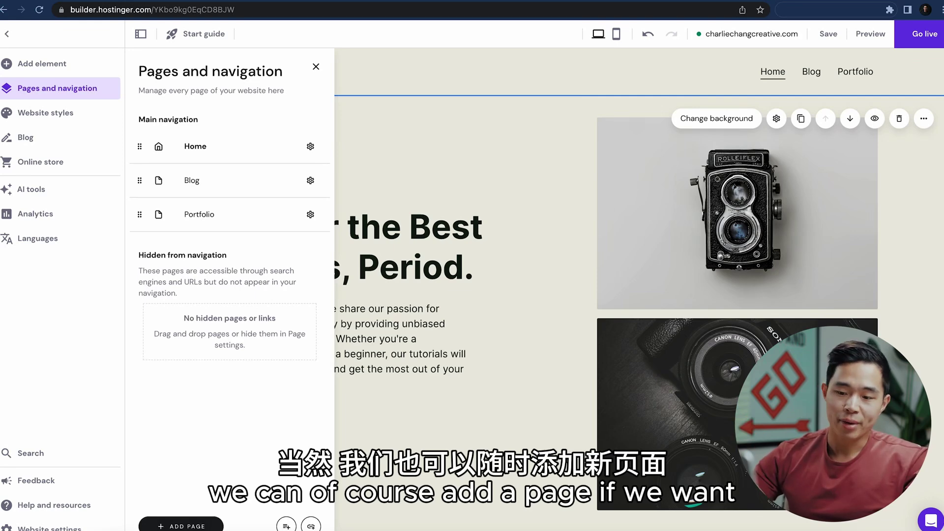
{"action": "left_click", "coordinate": [181, 525]}
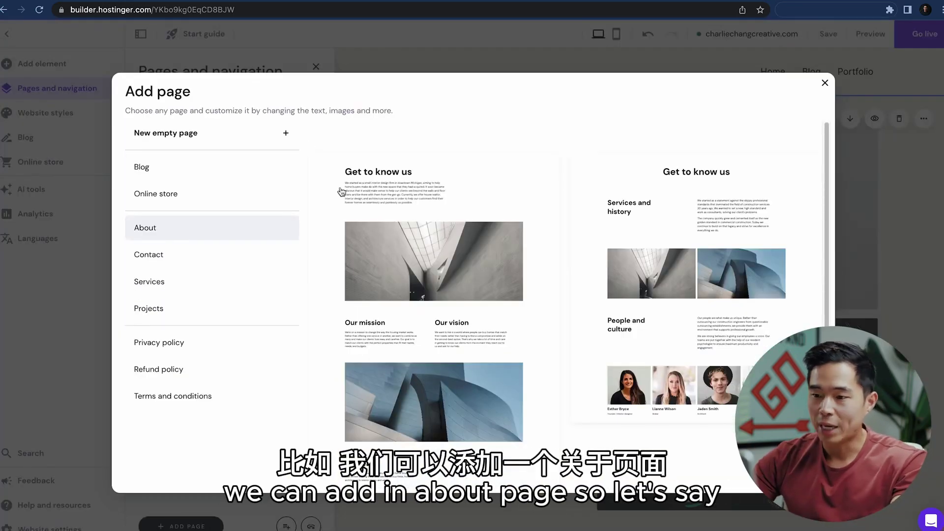
{"action": "left_click", "coordinate": [466, 207]}
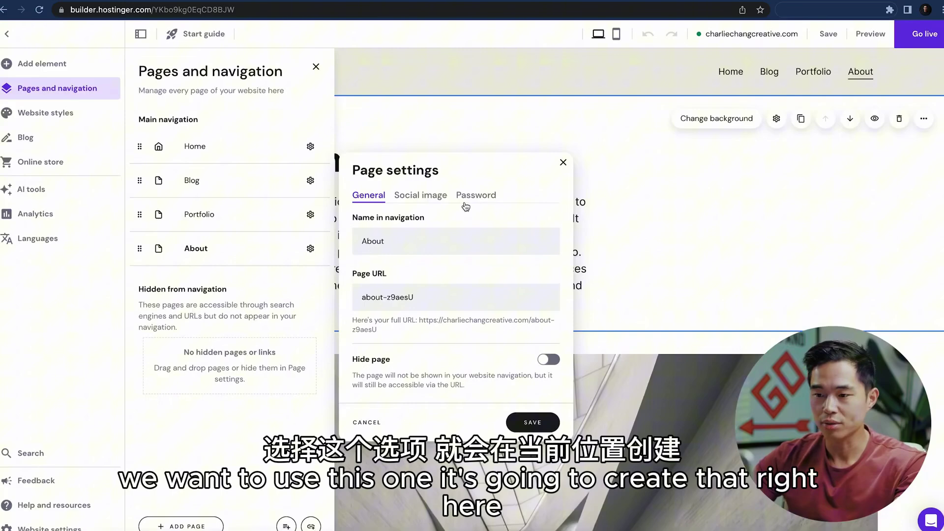
{"action": "left_click", "coordinate": [533, 422]}
- Look through the site-wide style settings for colors, text, buttons and animations
{"action": "left_click", "coordinate": [57, 116]}
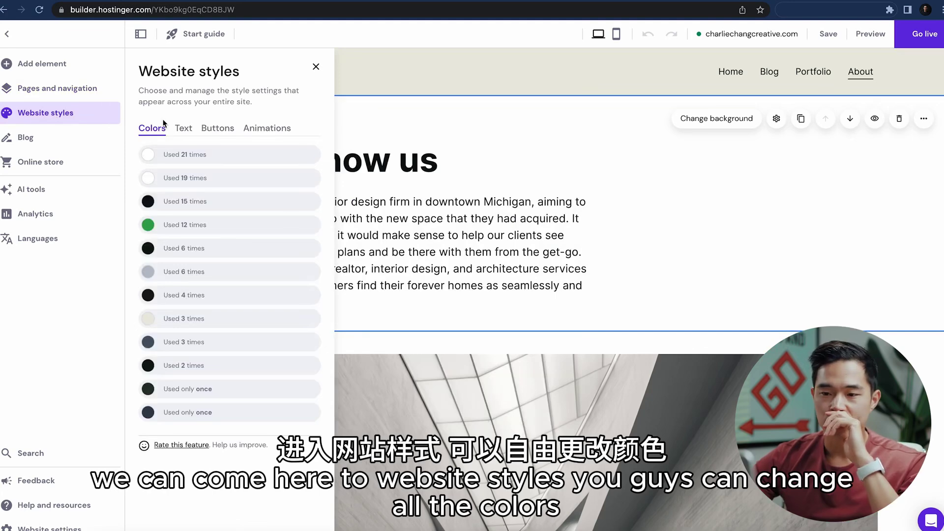
{"action": "left_click", "coordinate": [187, 131]}
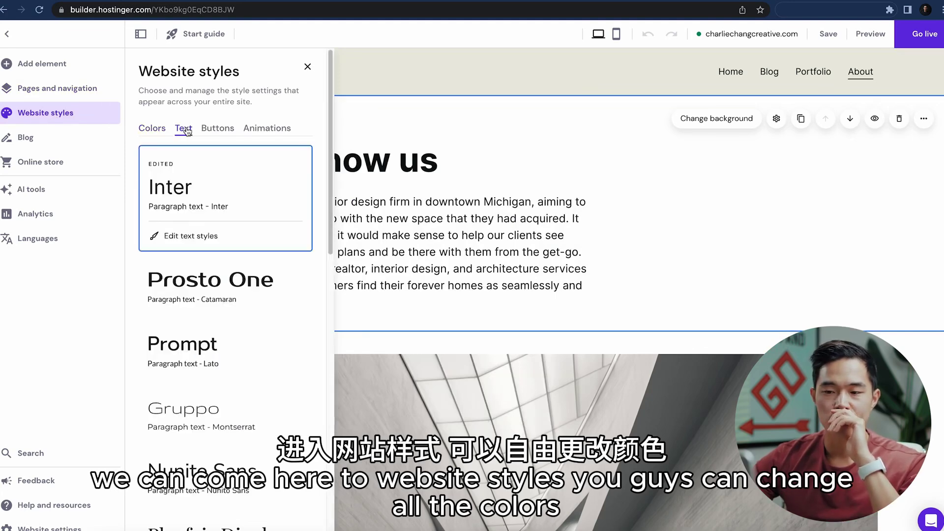
{"action": "left_click", "coordinate": [217, 129]}
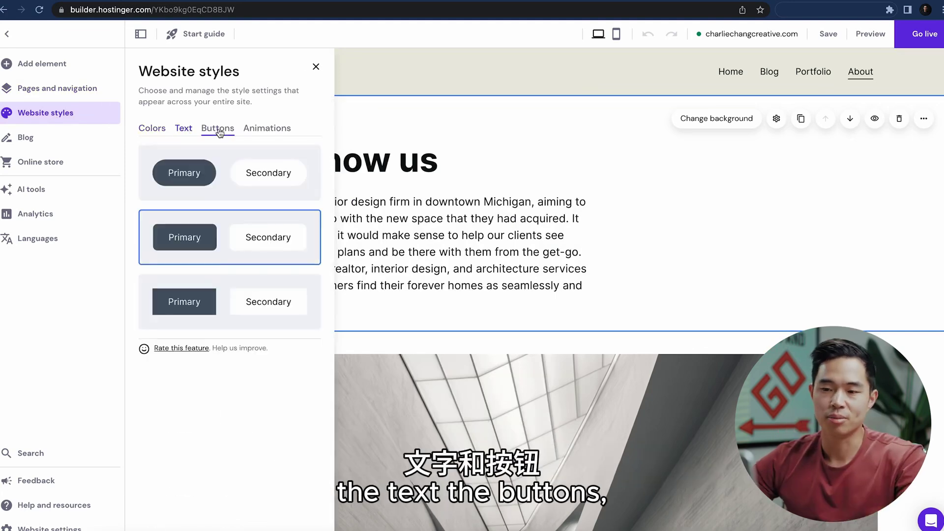
{"action": "left_click", "coordinate": [265, 128]}
- Bring up the list of blog posts, open the first post for editing and look over its layout
{"action": "left_click", "coordinate": [25, 138]}
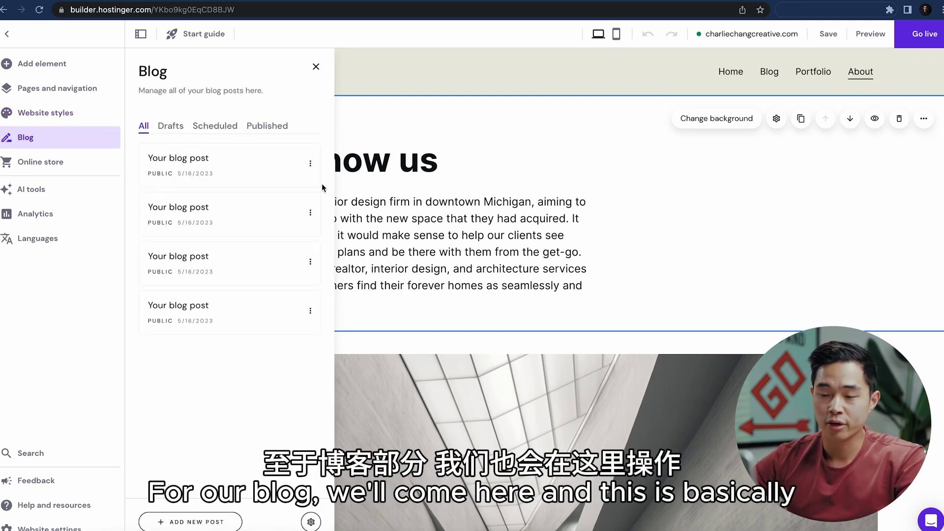
{"action": "left_click", "coordinate": [248, 166]}
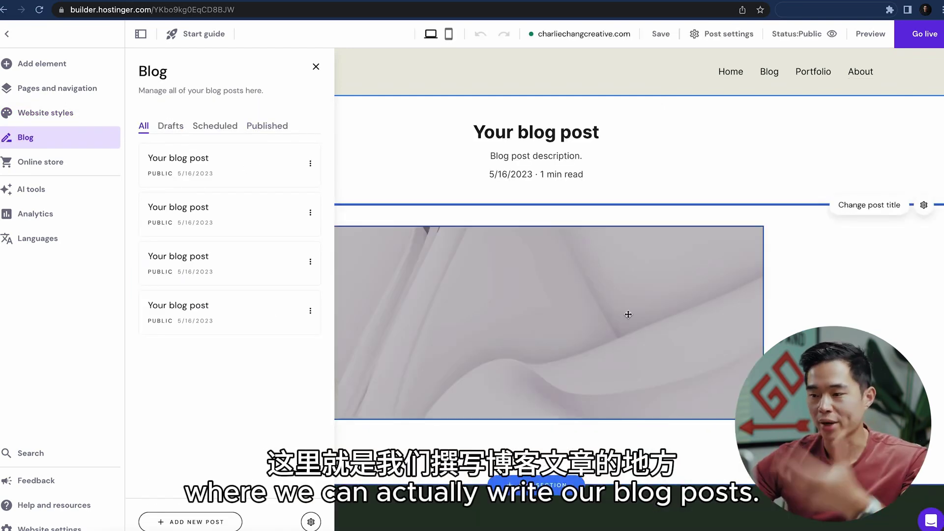
{"action": "scroll", "coordinate": [644, 268], "scroll_direction": "down", "scroll_amount": 2}
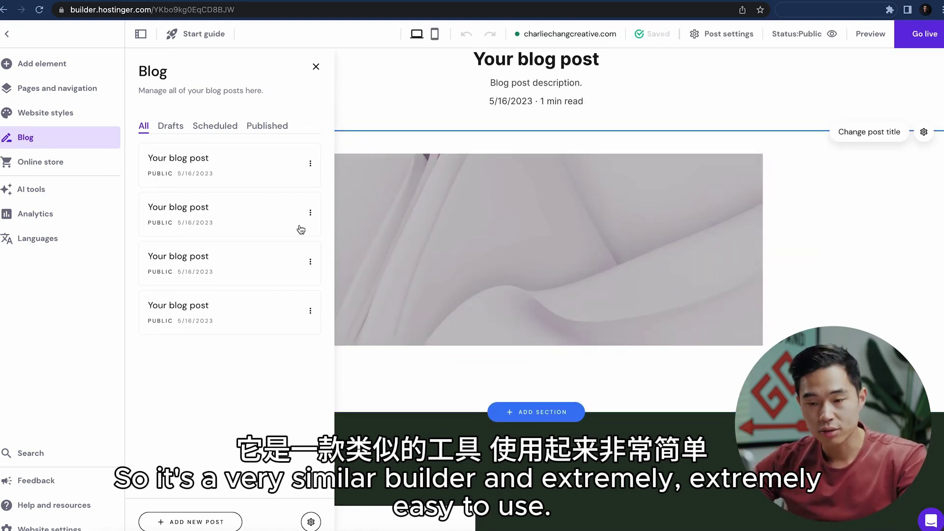
- Check the placeholder logo in the site header and choose the Logo maker among the AI tools
{"action": "left_click", "coordinate": [54, 191]}
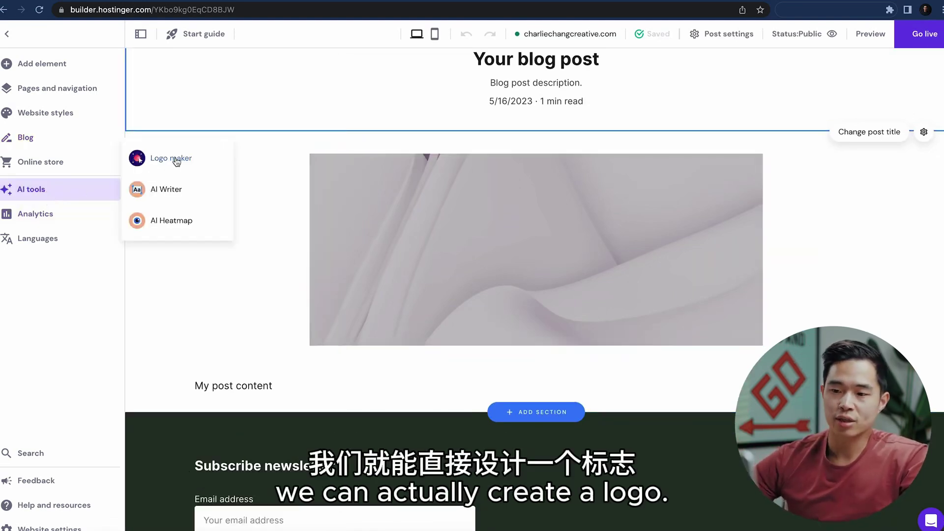
{"action": "scroll", "coordinate": [265, 158], "scroll_direction": "up", "scroll_amount": 2}
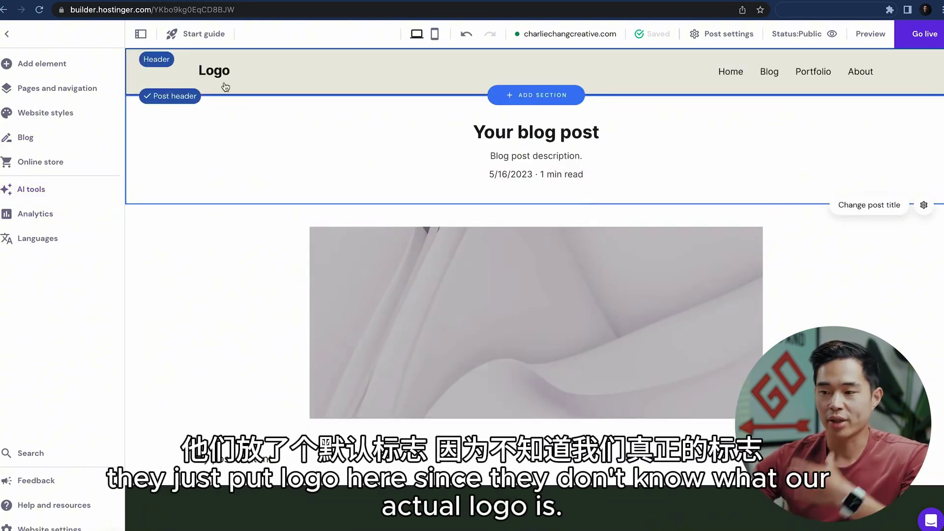
{"action": "left_click", "coordinate": [32, 190]}
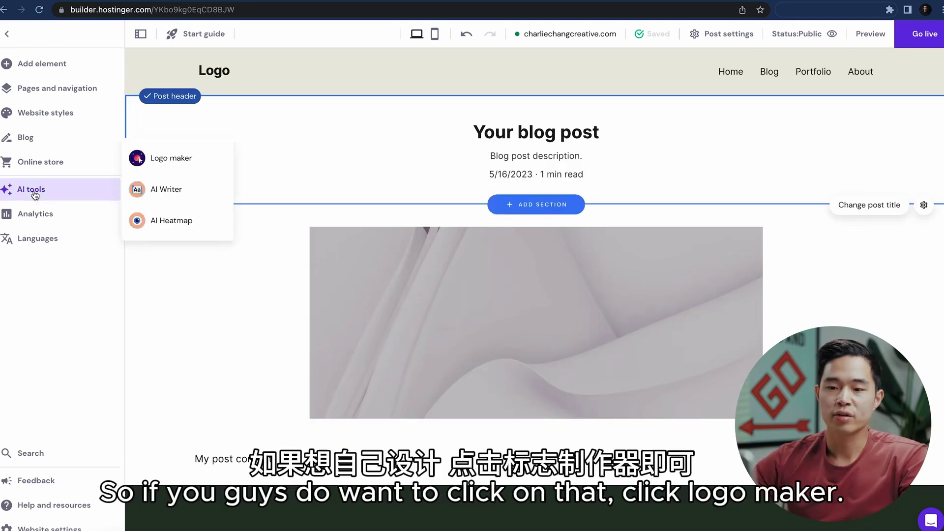
{"action": "left_click", "coordinate": [174, 158]}
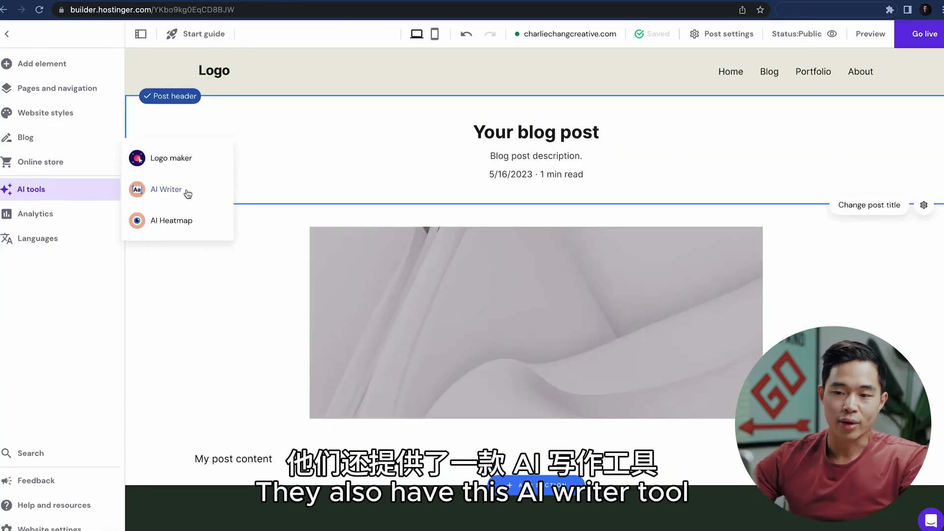
- With AI Writer, generate an English About text for Professional Services, Photographer, copy the first suggestion and close the writer
{"action": "left_click", "coordinate": [185, 191]}
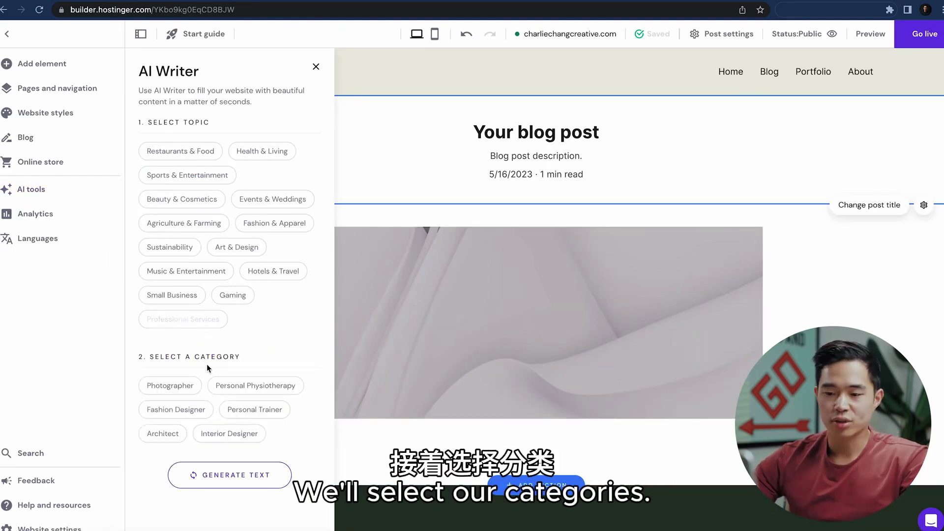
{"action": "left_click", "coordinate": [182, 385]}
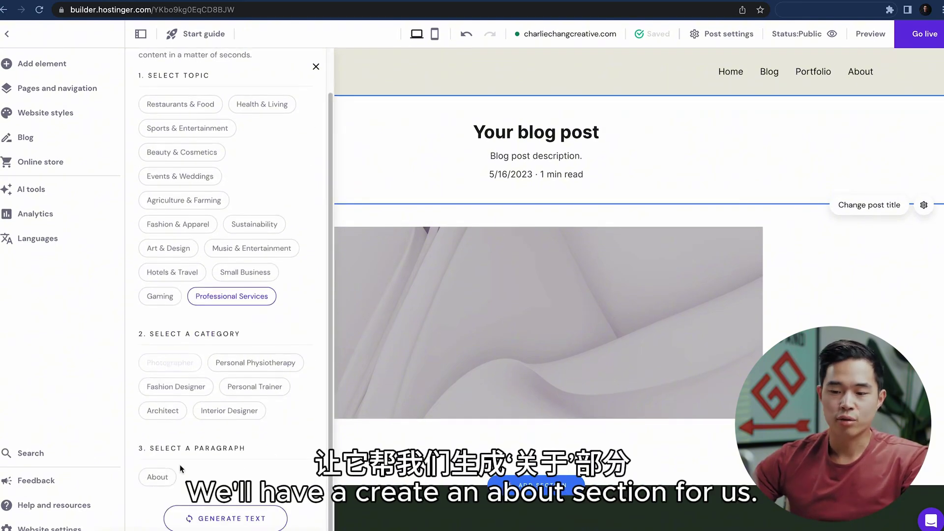
{"action": "left_click", "coordinate": [156, 481]}
{"action": "left_click", "coordinate": [156, 477]}
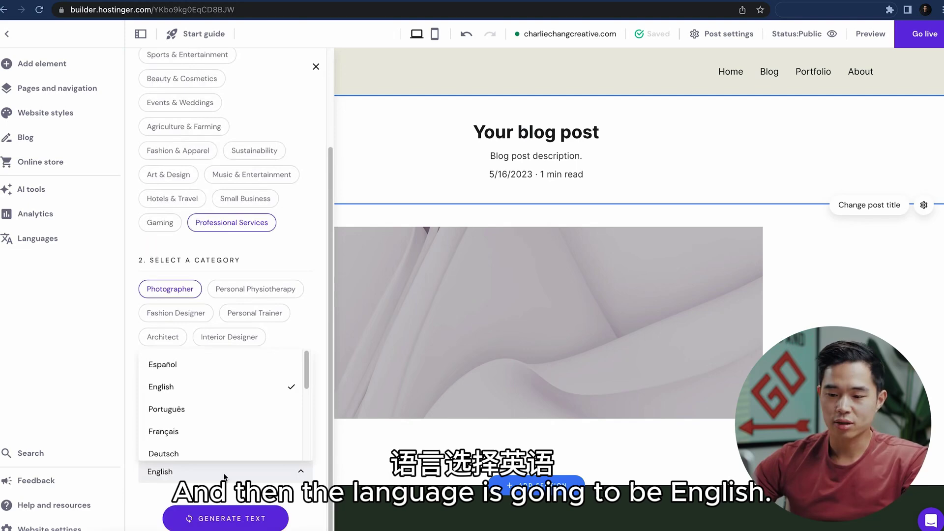
{"action": "left_click", "coordinate": [157, 487]}
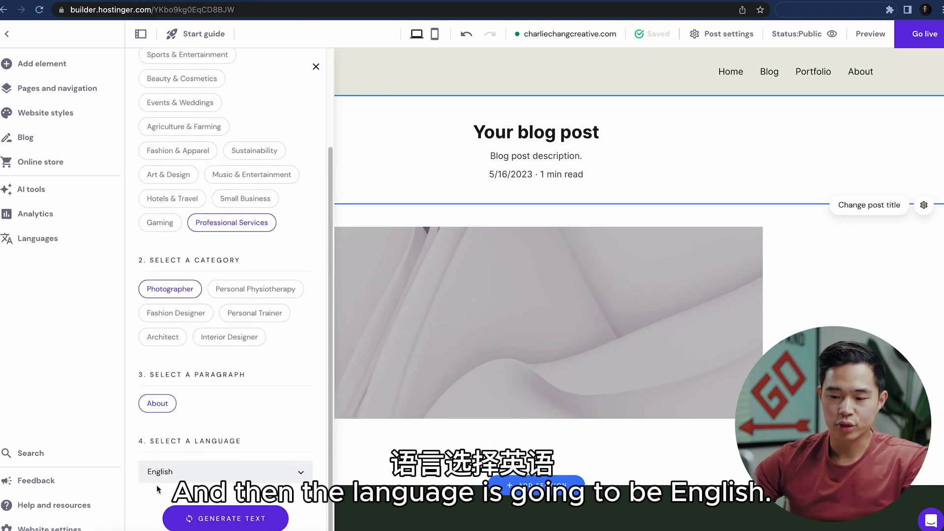
{"action": "left_click", "coordinate": [226, 518]}
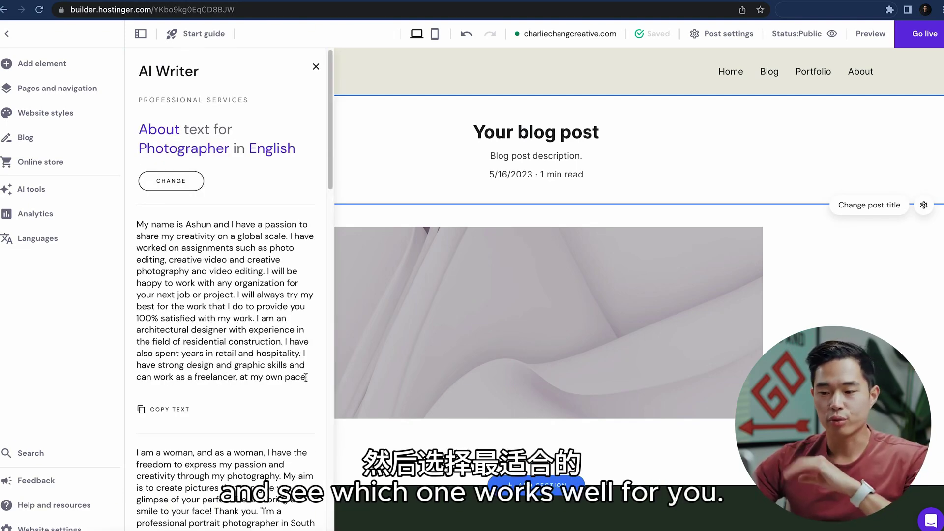
{"action": "left_click", "coordinate": [163, 409]}
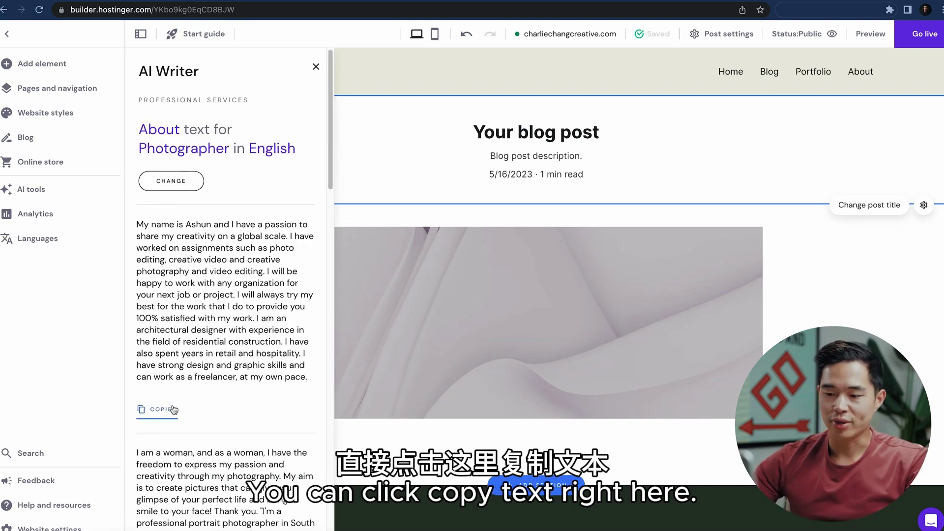
{"action": "left_click", "coordinate": [316, 66]}
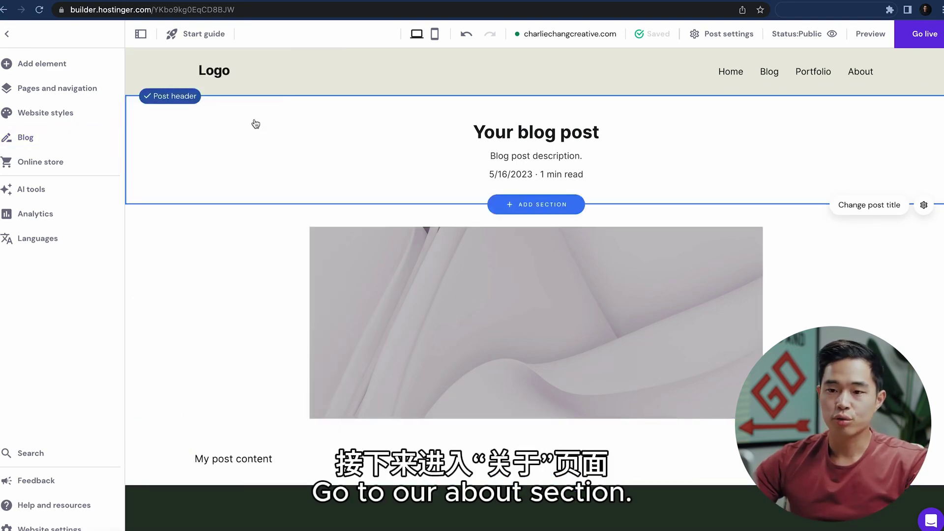
- On the About page, replace the "Get to know us" paragraph with the copied text and change the name in it to the site owner's
{"action": "left_click", "coordinate": [865, 73]}
{"action": "left_click", "coordinate": [866, 73]}
{"action": "left_click", "coordinate": [288, 299]}
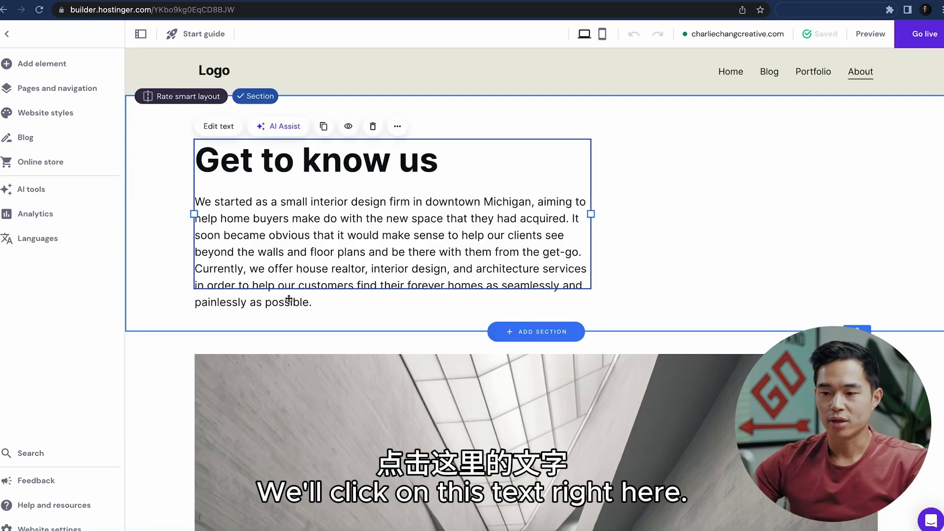
{"action": "left_click", "coordinate": [323, 256]}
{"action": "key", "text": "ctrl+v"}
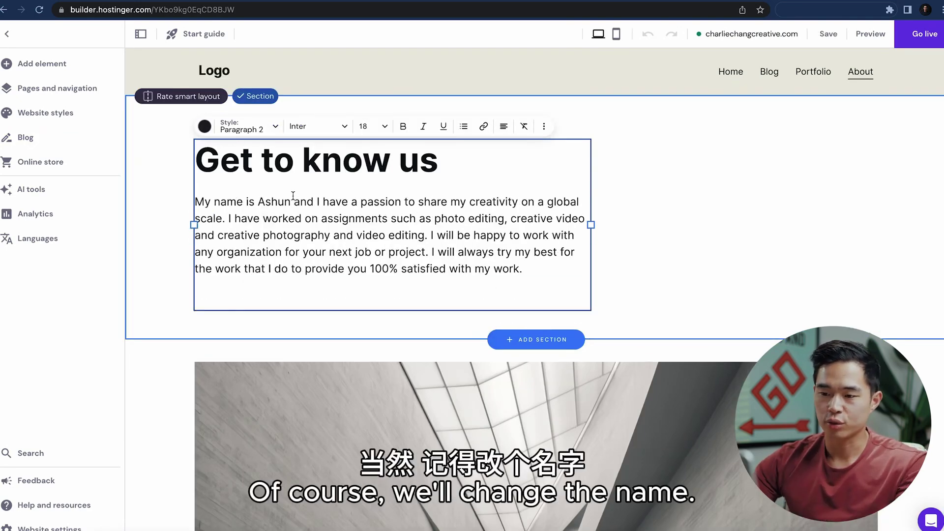
{"action": "left_click", "coordinate": [366, 328]}
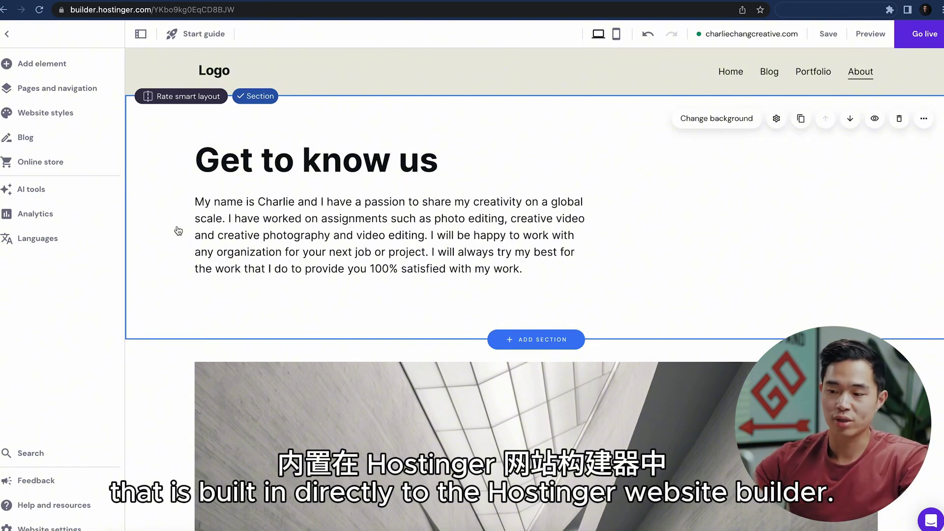
- Run the AI Heatmap on the About page and examine predicted visitor attention from the intro text down to the team photos
{"action": "left_click", "coordinate": [31, 190]}
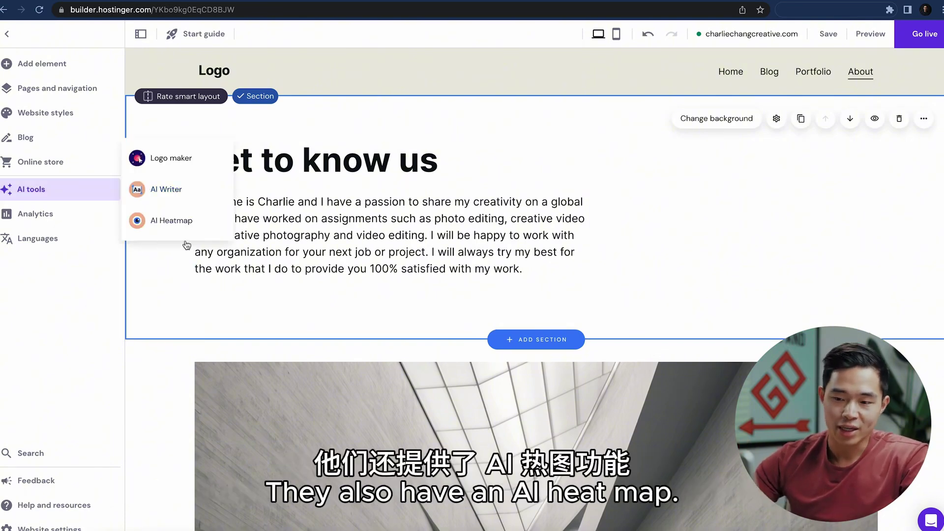
{"action": "left_click", "coordinate": [172, 222]}
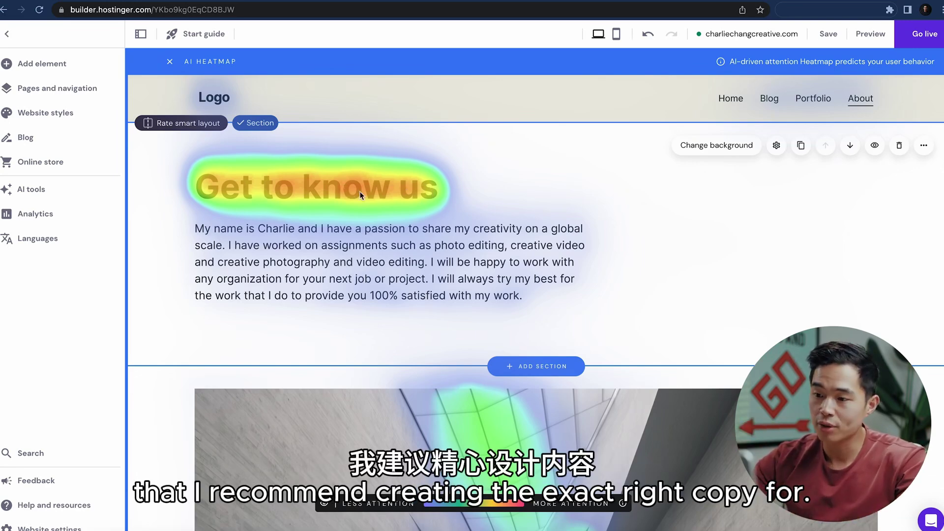
{"action": "scroll", "coordinate": [603, 294], "scroll_direction": "down", "scroll_amount": 4}
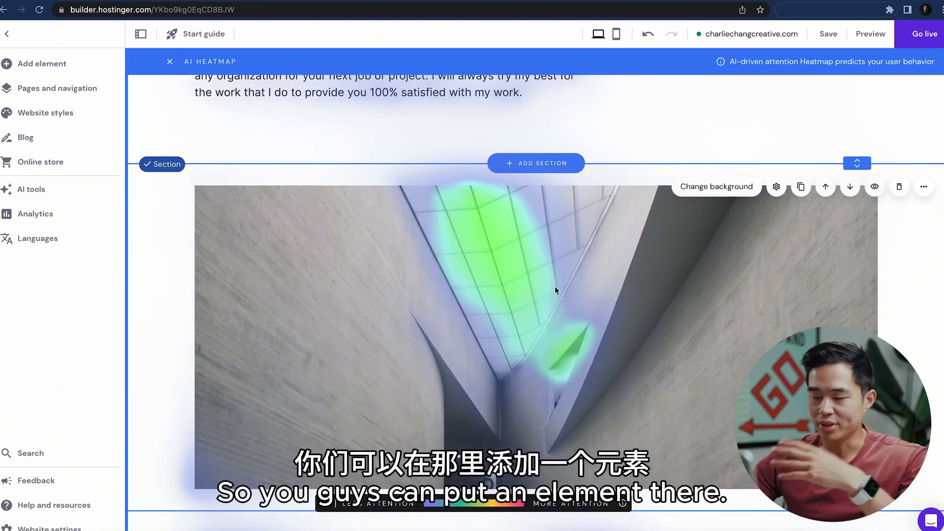
{"action": "scroll", "coordinate": [554, 286], "scroll_direction": "down", "scroll_amount": 6}
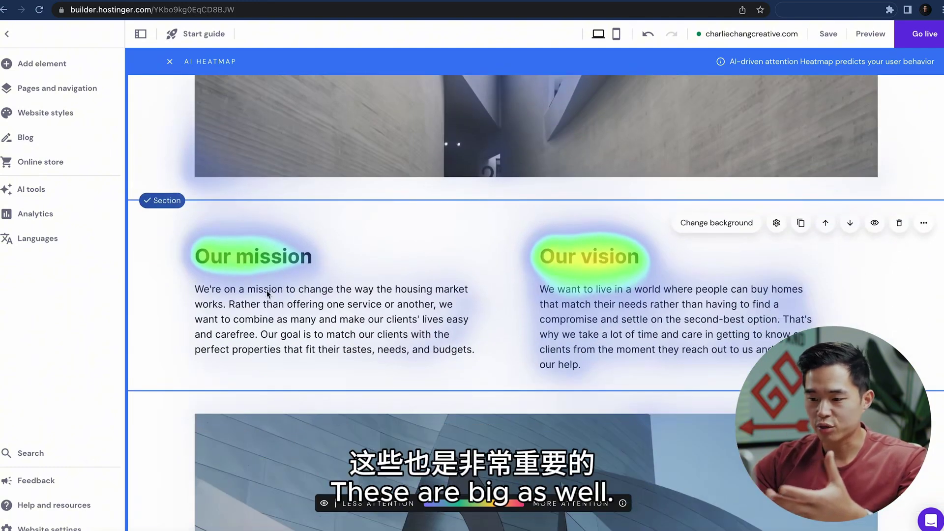
{"action": "scroll", "coordinate": [266, 290], "scroll_direction": "down", "scroll_amount": 10}
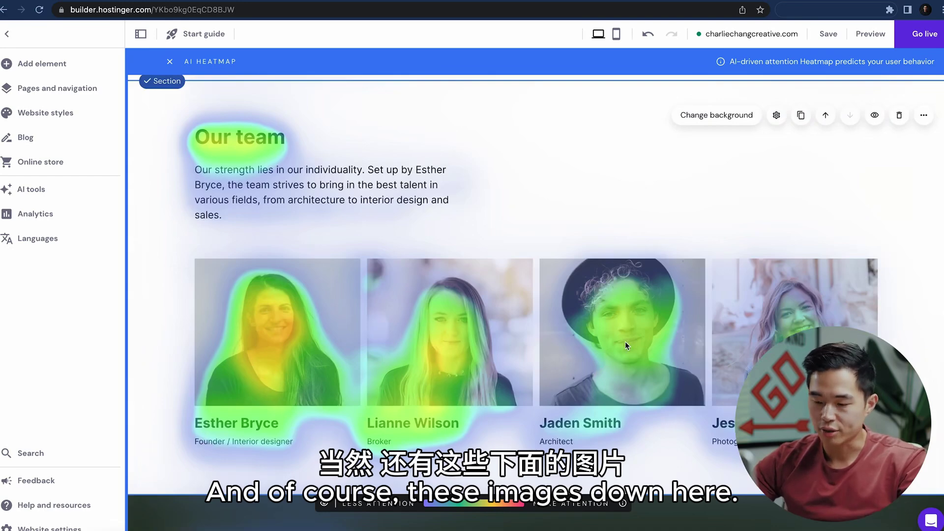
{"action": "scroll", "coordinate": [595, 385], "scroll_direction": "down", "scroll_amount": 4}
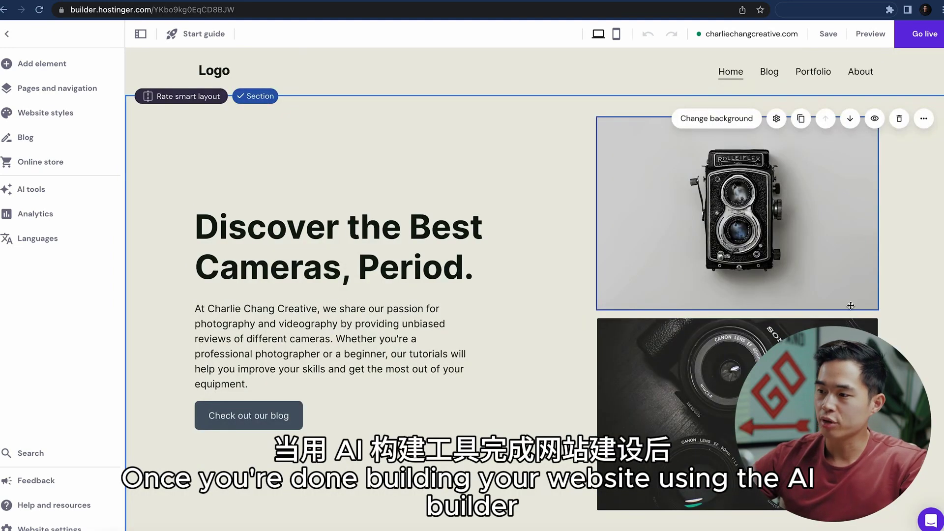
- Publish the finished website from the homepage
{"action": "left_click", "coordinate": [923, 40]}
{"action": "left_click", "coordinate": [923, 153]}
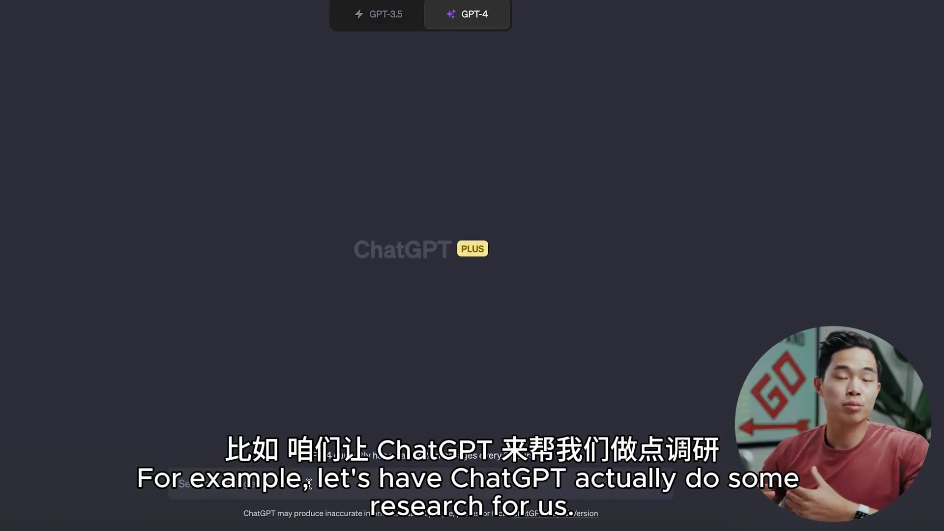
- Switch to ChatGPT and ask GPT-4 for an online blog review of the sony a7siii with pros, cons and features, under 500 words
{"action": "type", "text": "write a review about the sony a7s3 camera, its pros, cons and features, keep it under 500 words, this is for an online blog"}
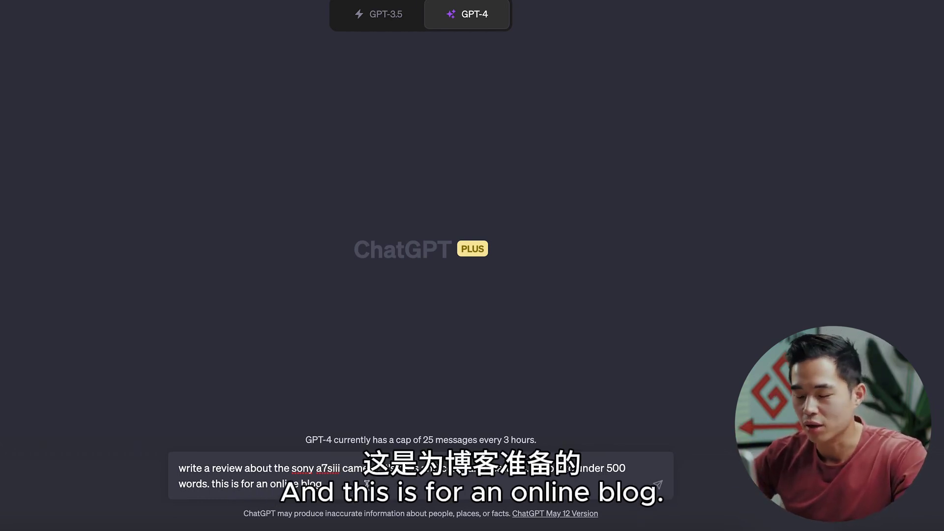
{"action": "key", "text": "Return"}
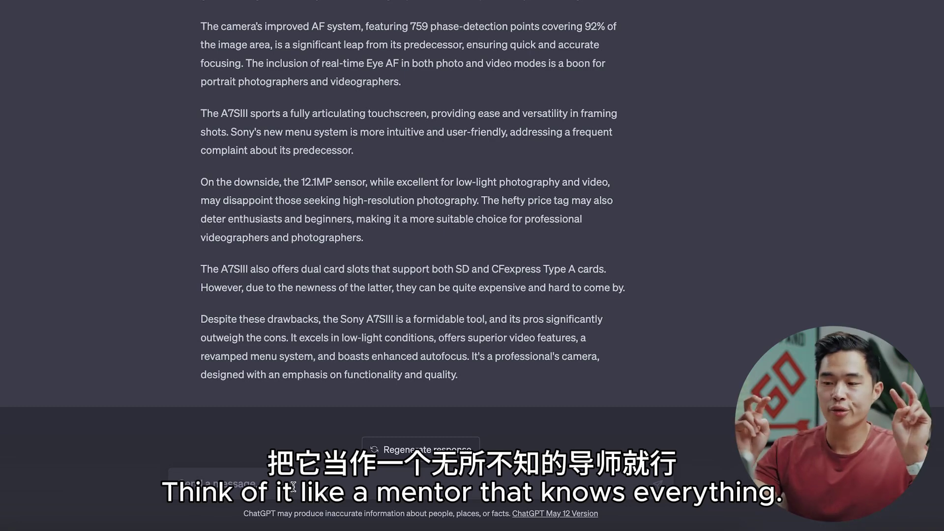
{"action": "scroll", "coordinate": [511, 196], "scroll_direction": "up", "scroll_amount": 2}
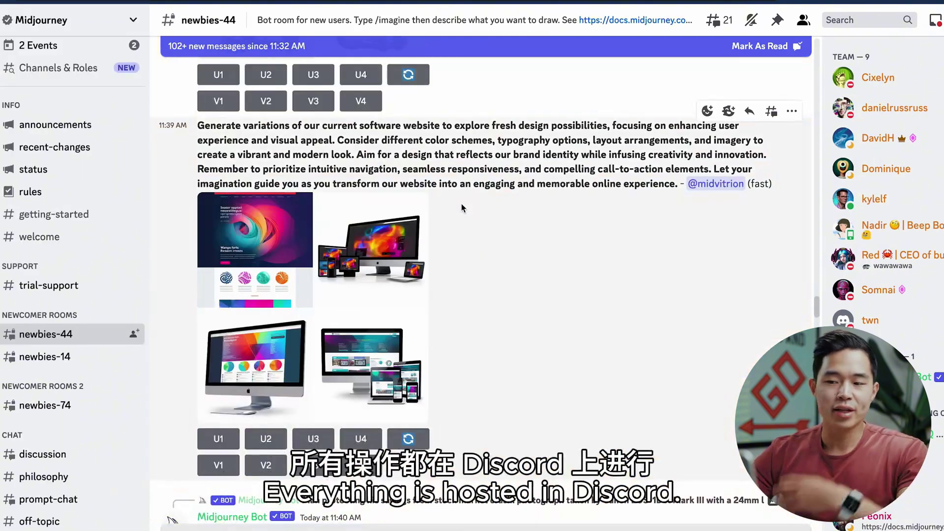
- In Midjourney's newbies-44 channel on Discord, browse the prompts and images generated by other members
{"action": "scroll", "coordinate": [461, 204], "scroll_direction": "up", "scroll_amount": 8}
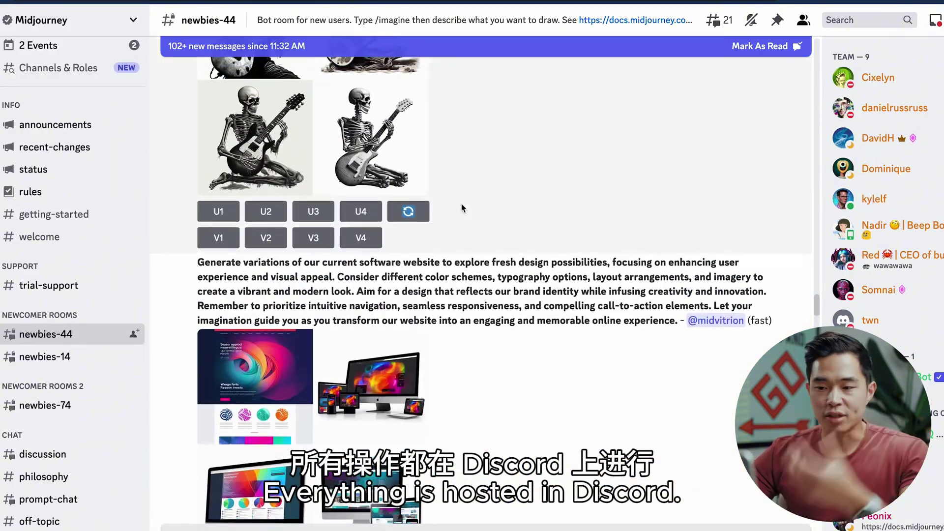
{"action": "scroll", "coordinate": [461, 203], "scroll_direction": "down", "scroll_amount": 10}
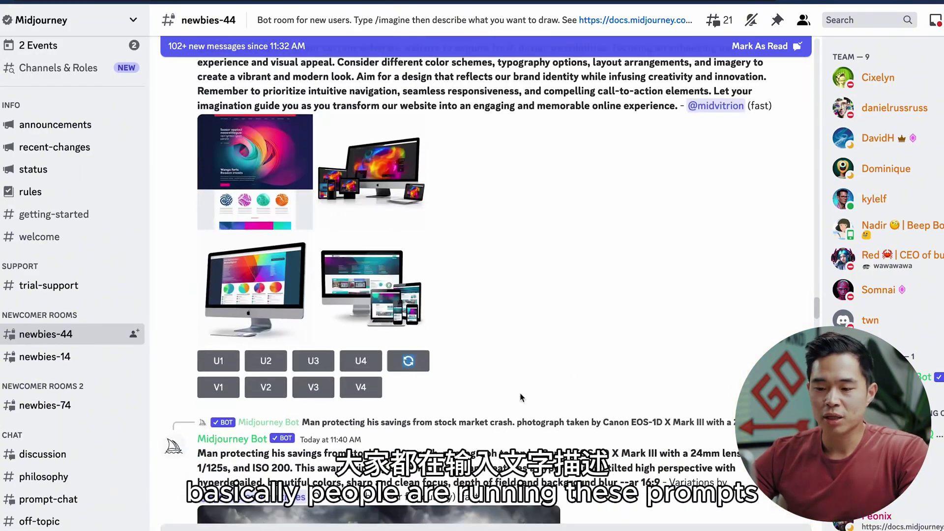
{"action": "scroll", "coordinate": [507, 393], "scroll_direction": "down", "scroll_amount": 2}
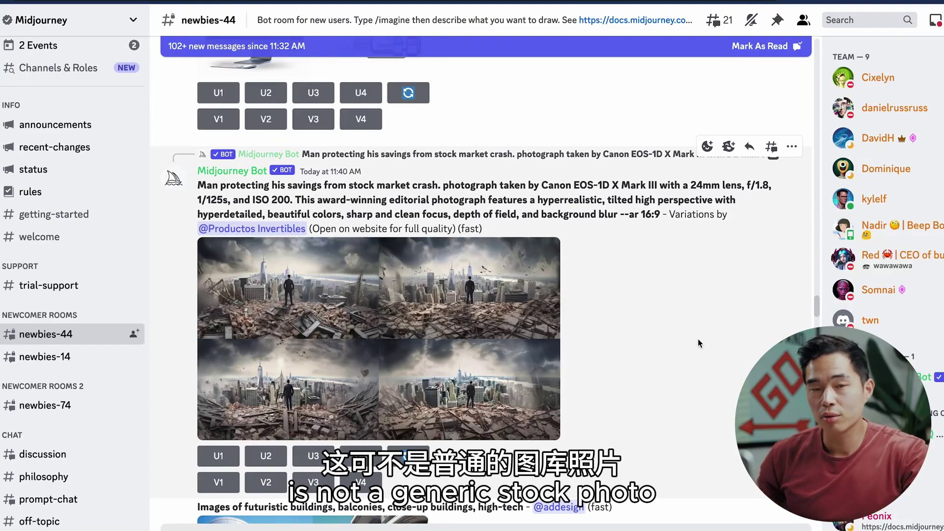
{"action": "scroll", "coordinate": [697, 338], "scroll_direction": "down", "scroll_amount": 10}
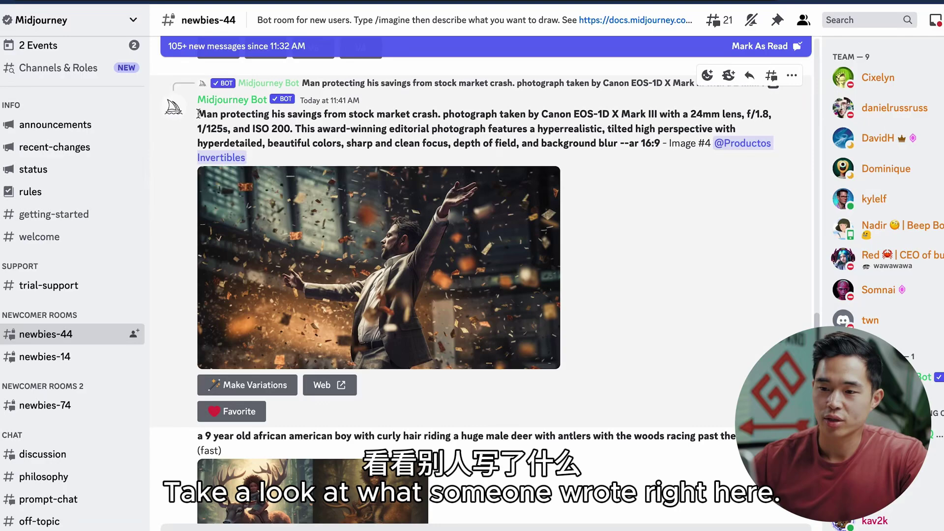
- Highlight the prompt of the confetti man image and its camera and editorial-style details, view the picture enlarged and close it
{"action": "left_click_drag", "start_coordinate": [198, 113], "coordinate": [336, 154]}
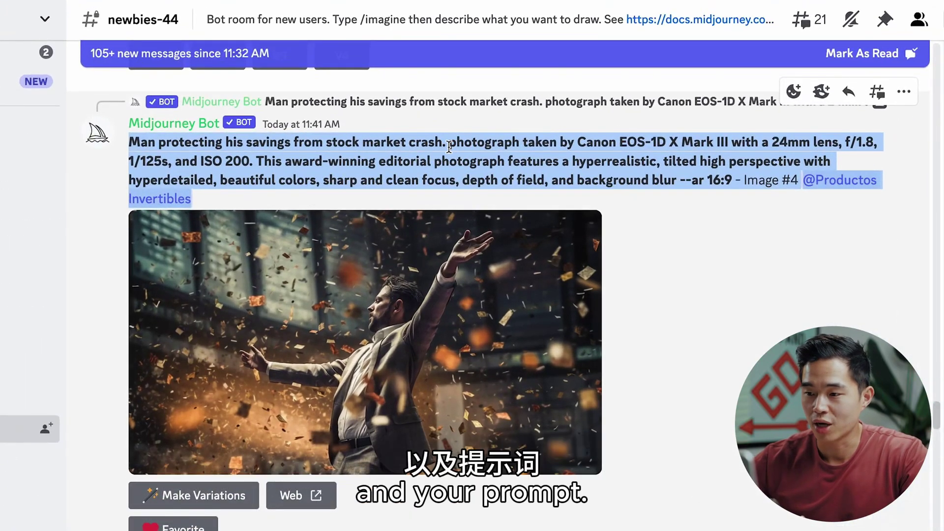
{"action": "left_click", "coordinate": [618, 144]}
{"action": "left_click_drag", "start_coordinate": [576, 142], "coordinate": [866, 142]}
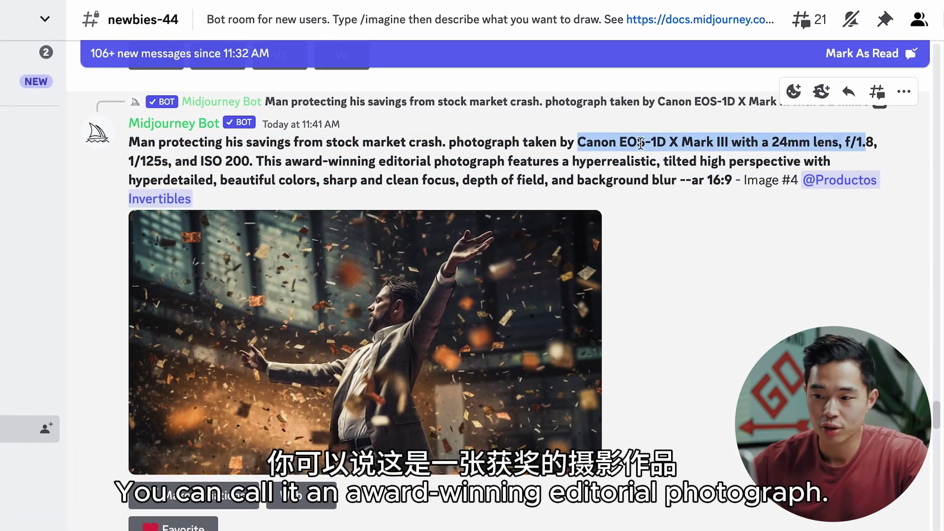
{"action": "left_click_drag", "start_coordinate": [285, 161], "coordinate": [656, 164]}
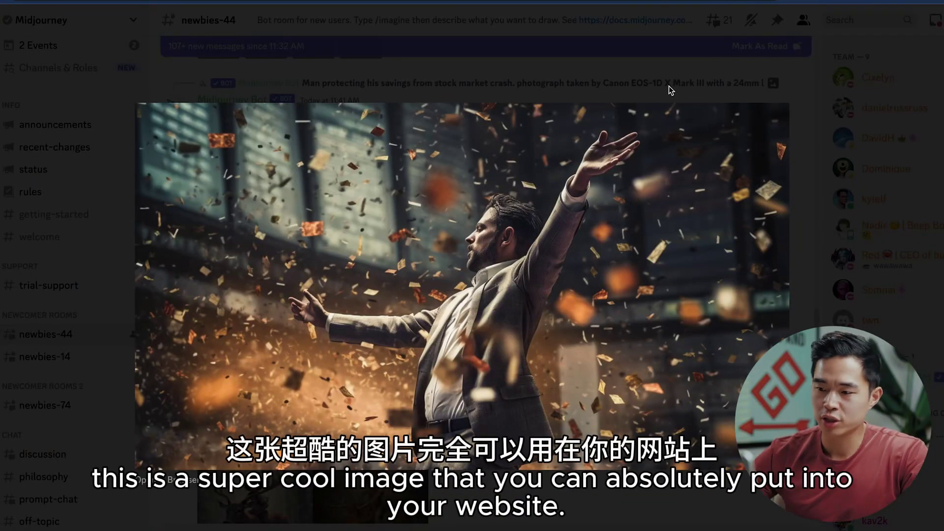
{"action": "left_click", "coordinate": [669, 86]}
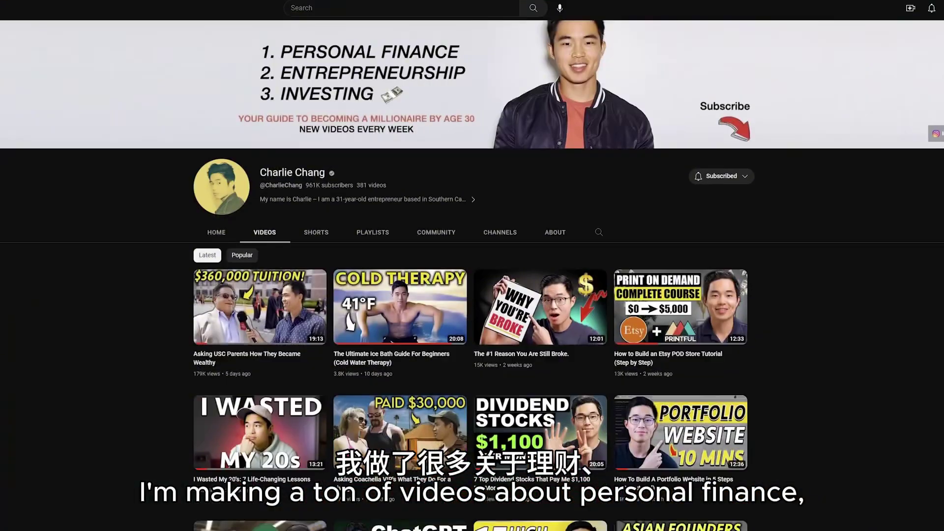
- On the YouTube channel's videos page, look through the latest uploads
{"action": "scroll", "coordinate": [472, 276], "scroll_direction": "down", "scroll_amount": 4}
{"action": "scroll", "coordinate": [472, 275], "scroll_direction": "down", "scroll_amount": 4}
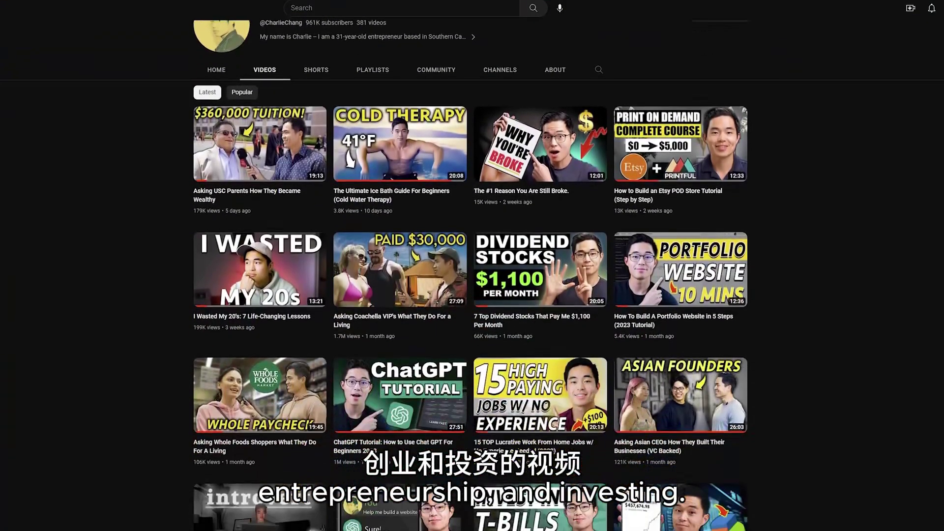